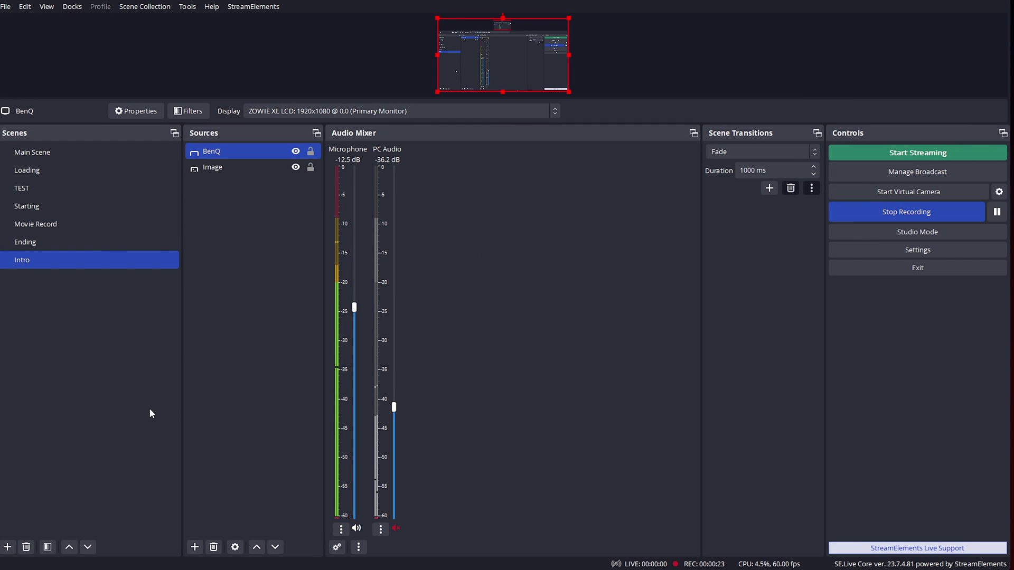
- Add a scene called 'MyDiabloStream' to the OBS scene list
{"action": "left_click", "coordinate": [7, 547]}
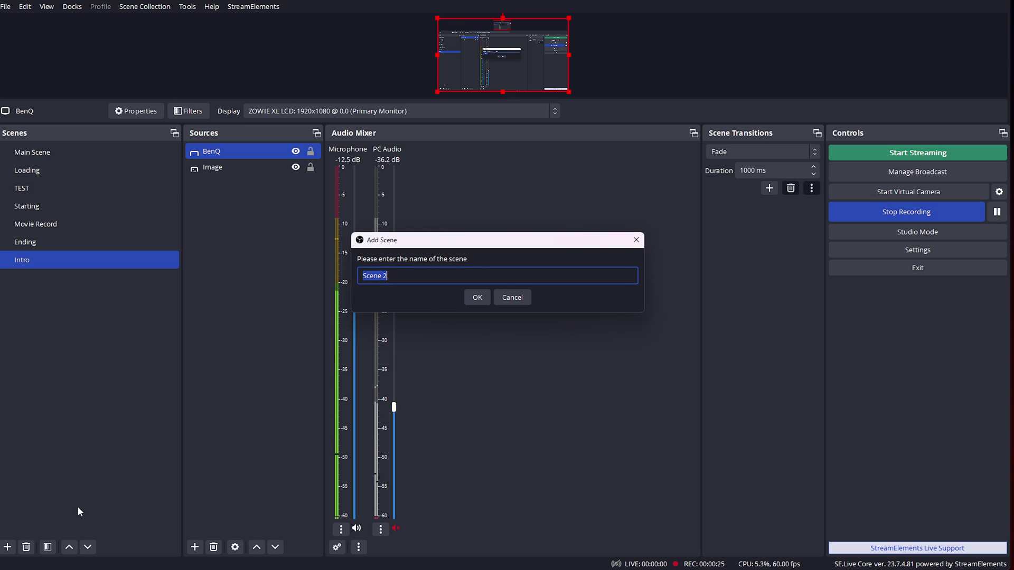
{"action": "type", "text": "MyDiabloStream"}
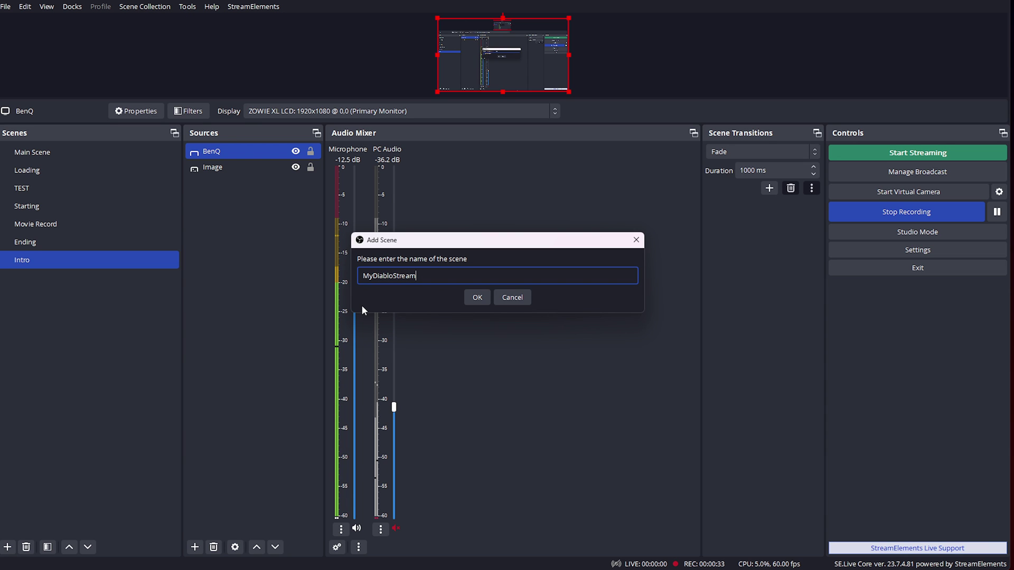
{"action": "key", "text": "Return"}
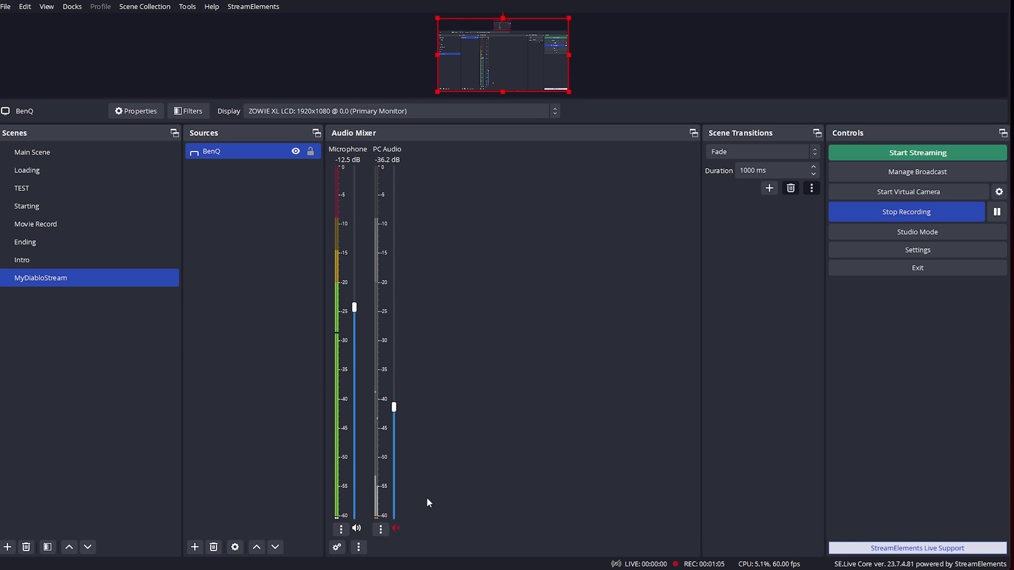
- Adjust the PC Audio volume and leave the channel muted
{"action": "left_click", "coordinate": [397, 528]}
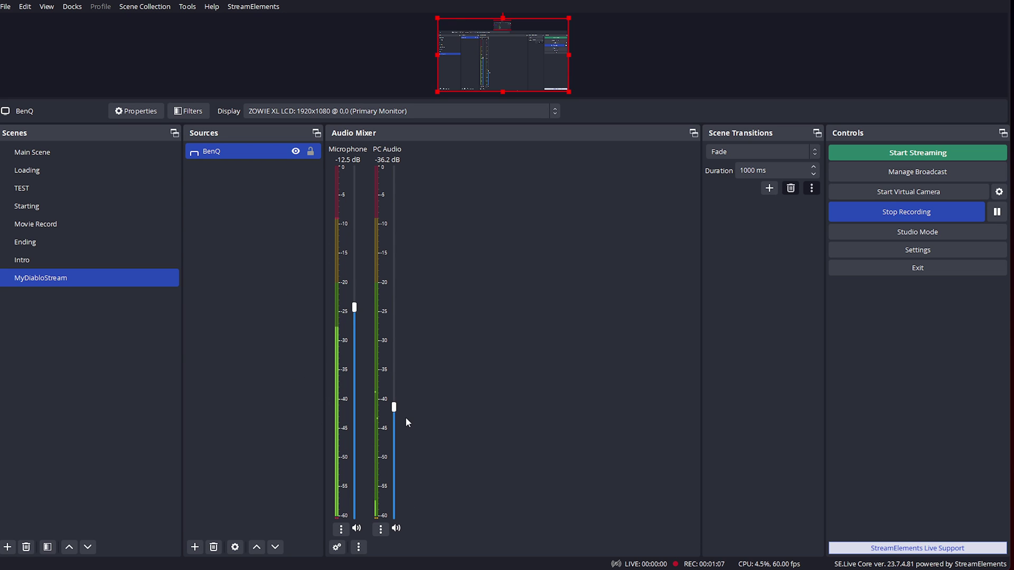
{"action": "left_click_drag", "start_coordinate": [394, 407], "coordinate": [397, 384]}
{"action": "left_click", "coordinate": [396, 528]}
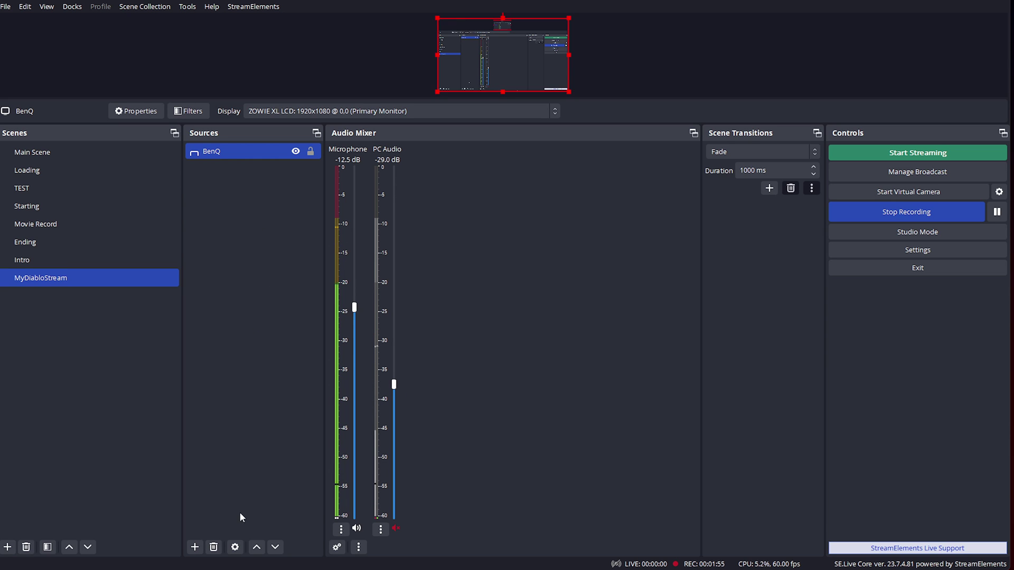
- Add an Audio Input Capture named 'RCP2 Mix' using RODECaster Pro II Main Stereo
{"action": "left_click", "coordinate": [194, 547]}
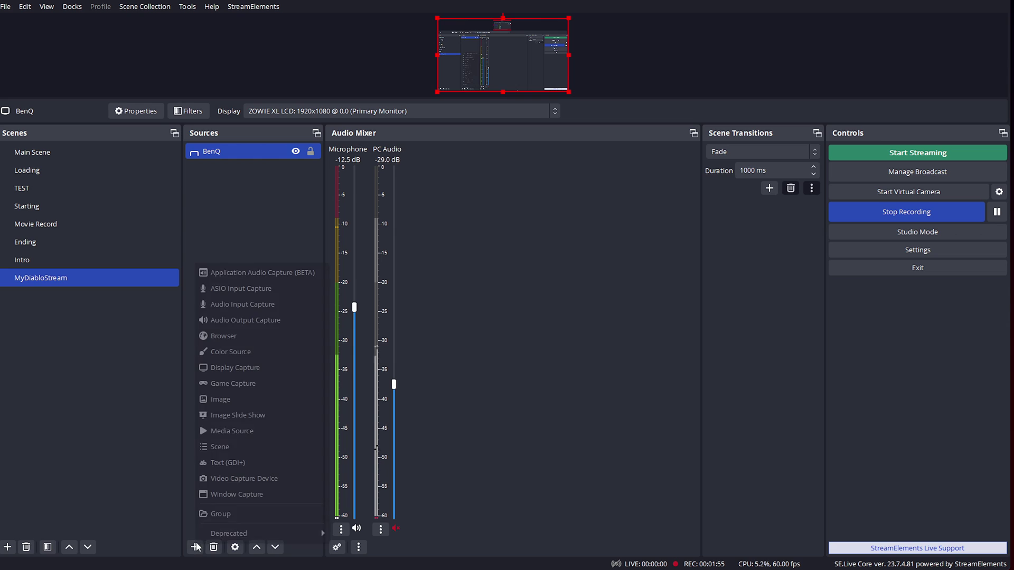
{"action": "left_click", "coordinate": [273, 304]}
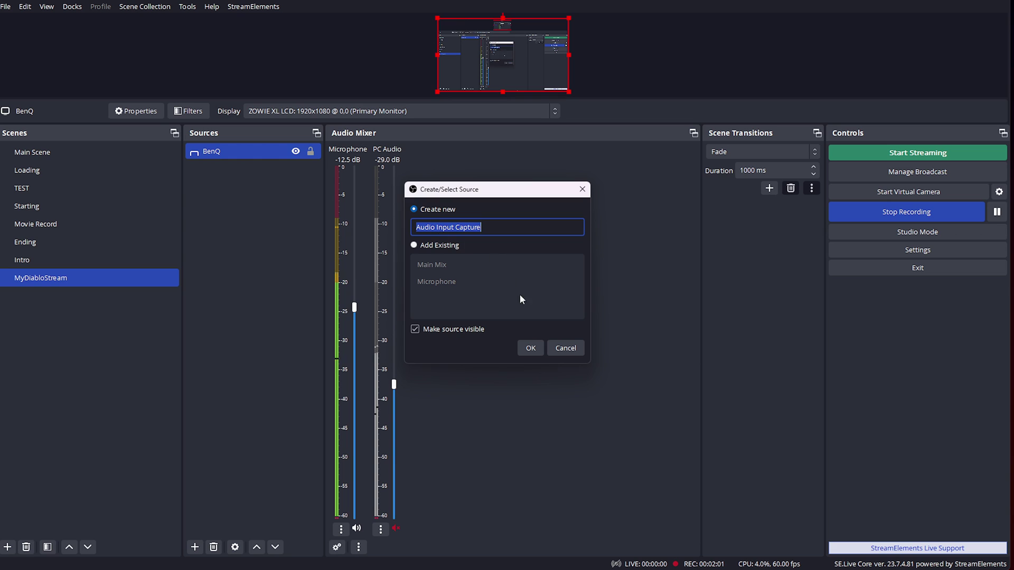
{"action": "type", "text": "RC"}
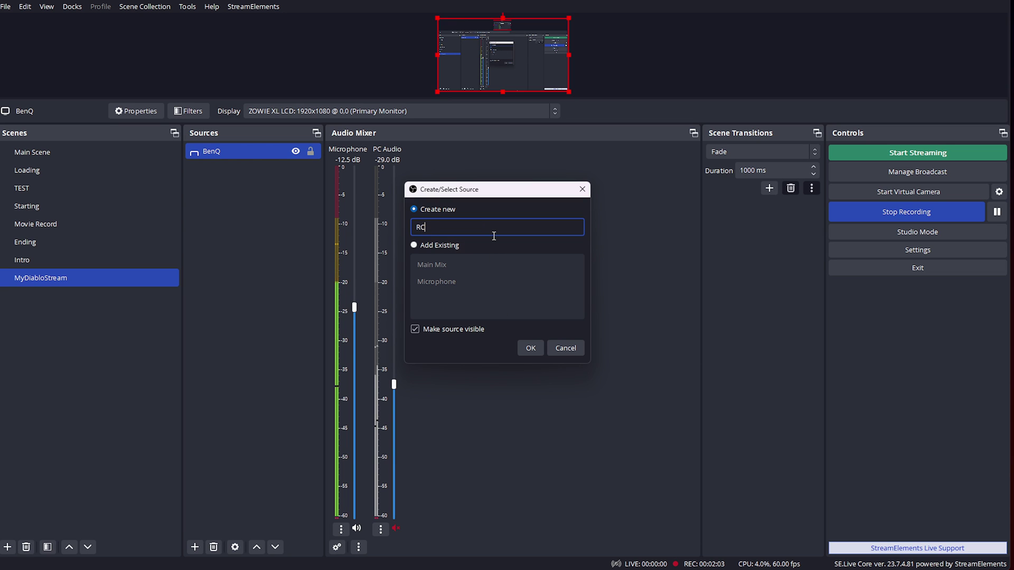
{"action": "type", "text": "P2 Mix"}
{"action": "left_click", "coordinate": [530, 348]}
{"action": "left_click", "coordinate": [376, 121]}
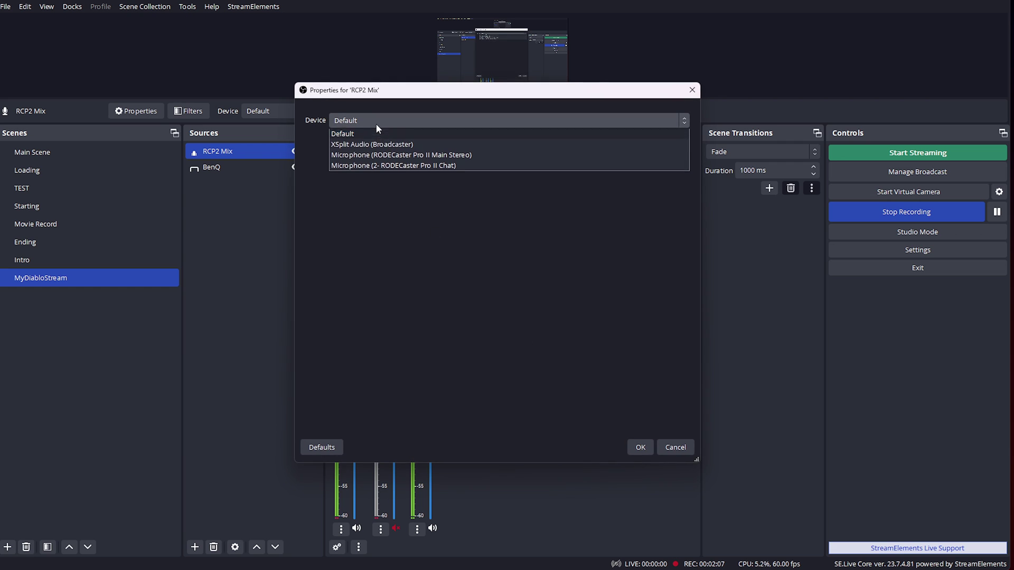
{"action": "left_click", "coordinate": [430, 156]}
{"action": "left_click", "coordinate": [640, 447]}
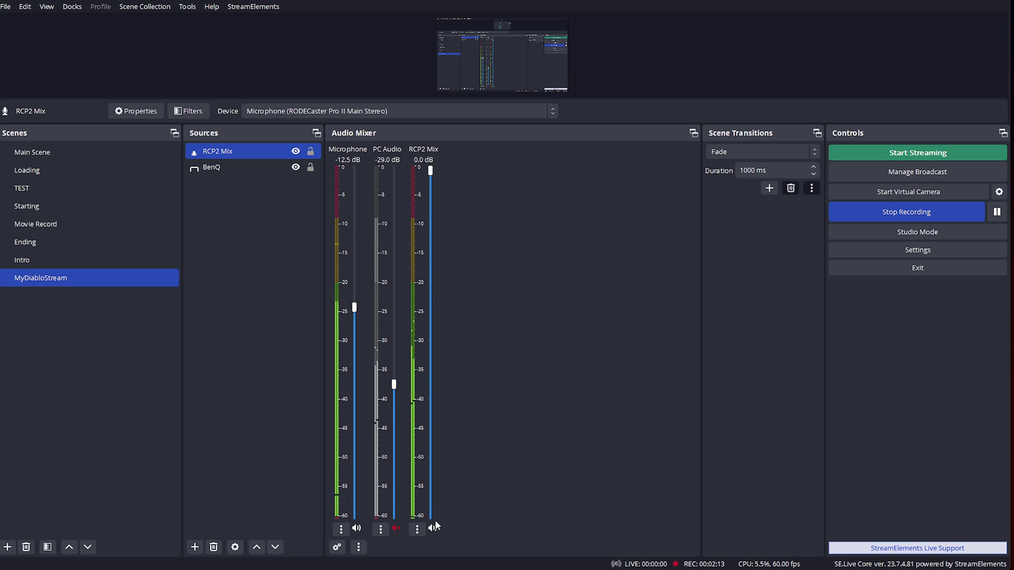
- Set RCP2 Mix to -8.0 dB and mute it, keeping PC Audio muted
{"action": "left_click_drag", "start_coordinate": [431, 171], "coordinate": [430, 286]}
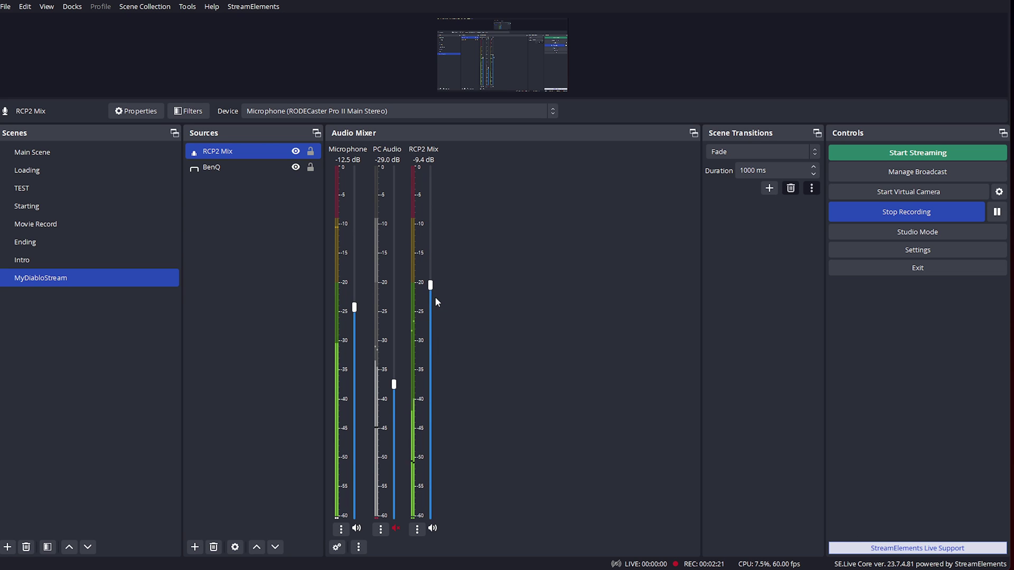
{"action": "mouse_move", "coordinate": [430, 284]}
{"action": "left_mouse_down"}
{"action": "mouse_move", "coordinate": [431, 252]}
{"action": "mouse_move", "coordinate": [430, 273]}
{"action": "left_mouse_up"}
{"action": "left_click", "coordinate": [432, 528]}
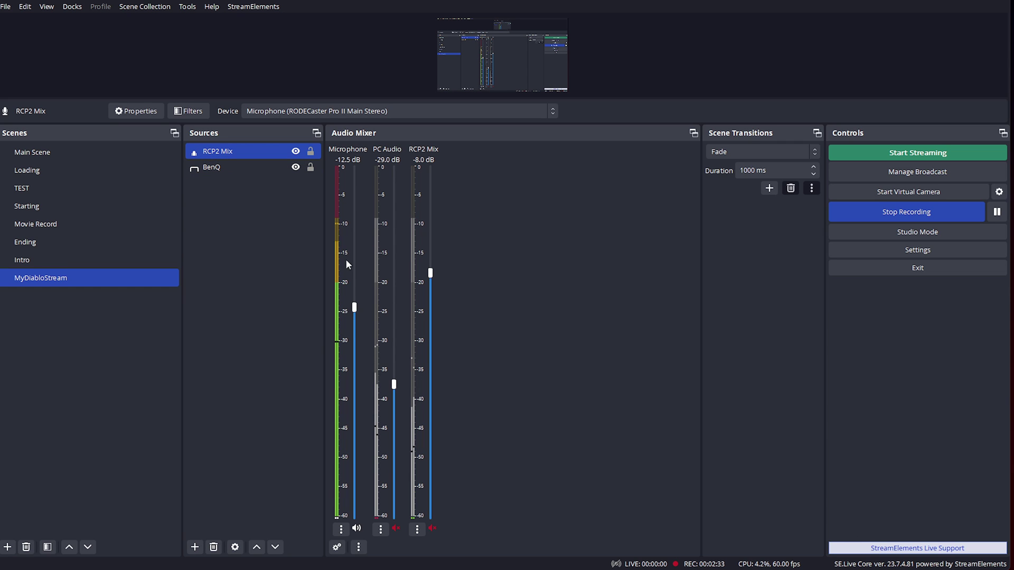
{"action": "left_click", "coordinate": [396, 528]}
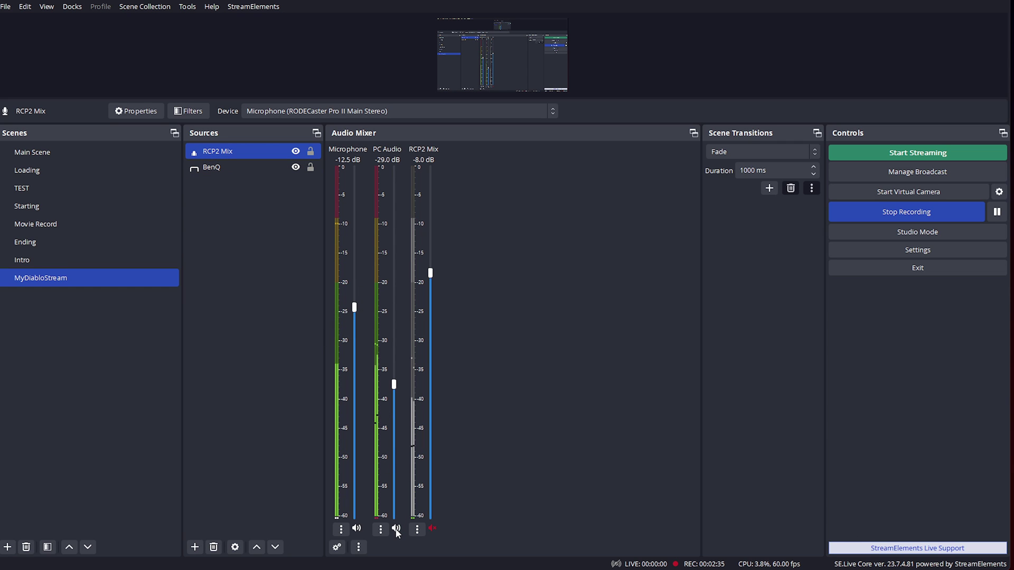
{"action": "left_click", "coordinate": [396, 529]}
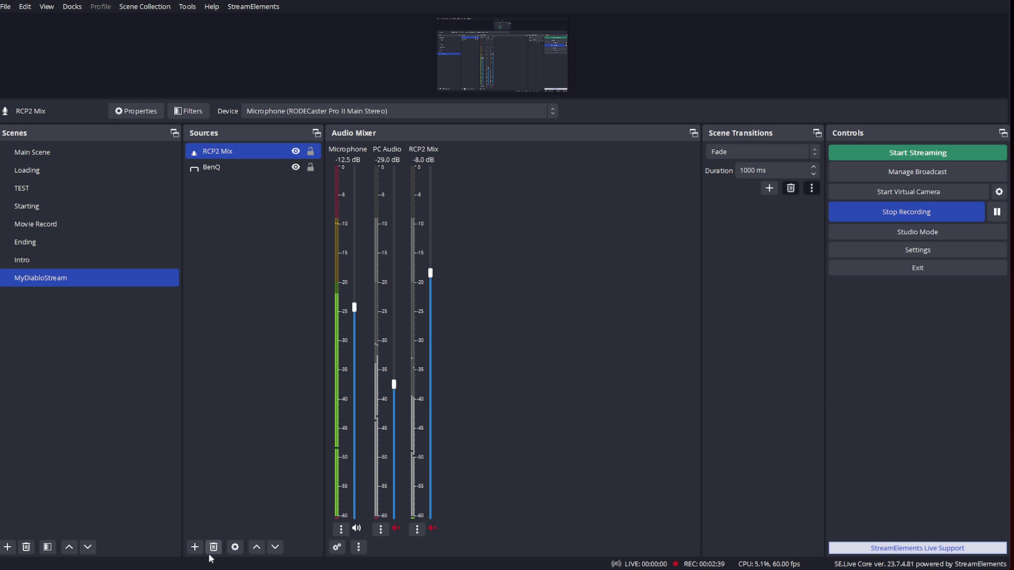
{"action": "left_click", "coordinate": [195, 547]}
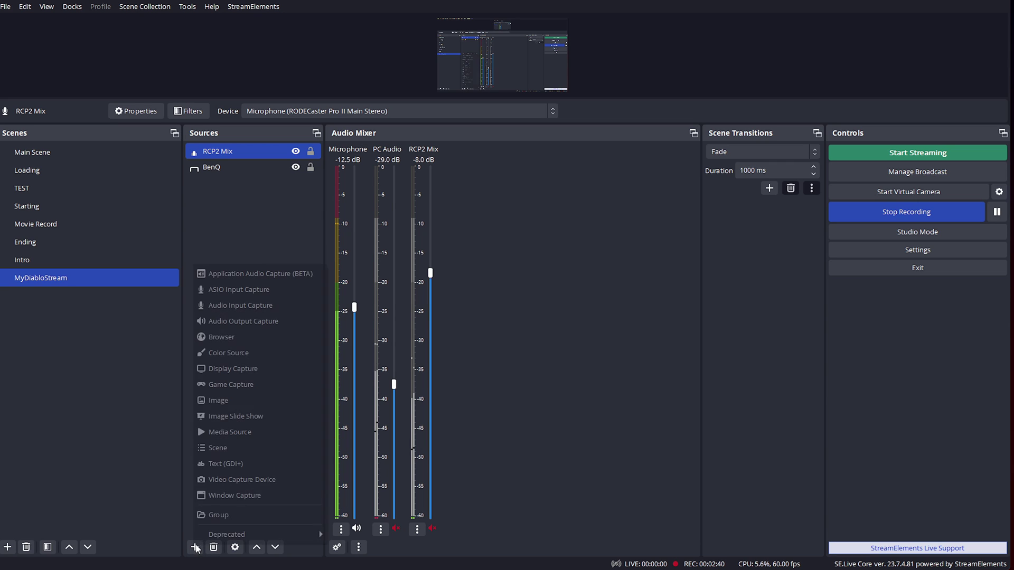
- Add an Application Audio Capture named 'AMZN Muzic' capturing the Amazon Music window
{"action": "left_click", "coordinate": [272, 274]}
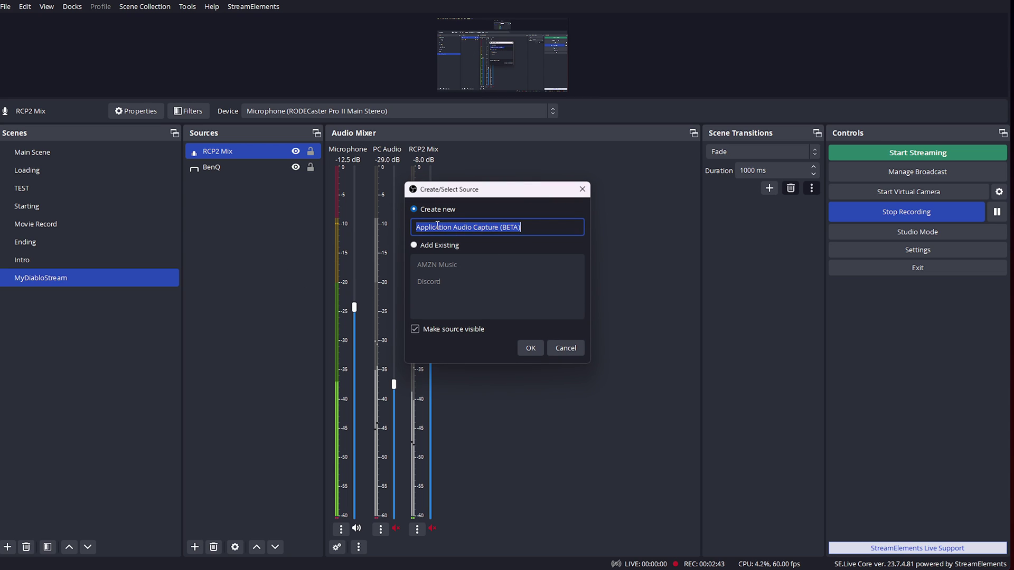
{"action": "type", "text": "AMZN"}
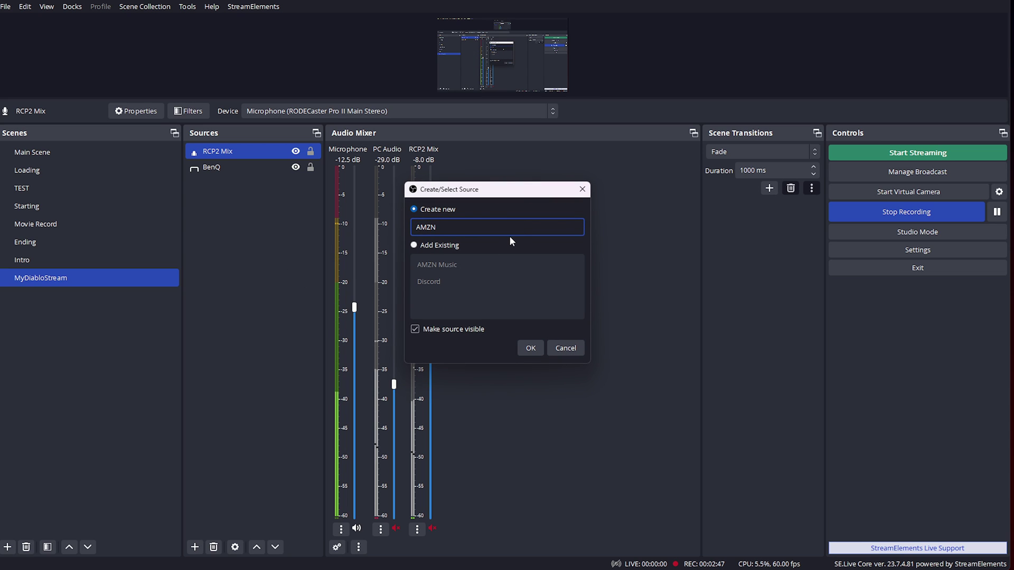
{"action": "type", "text": " Muzic"}
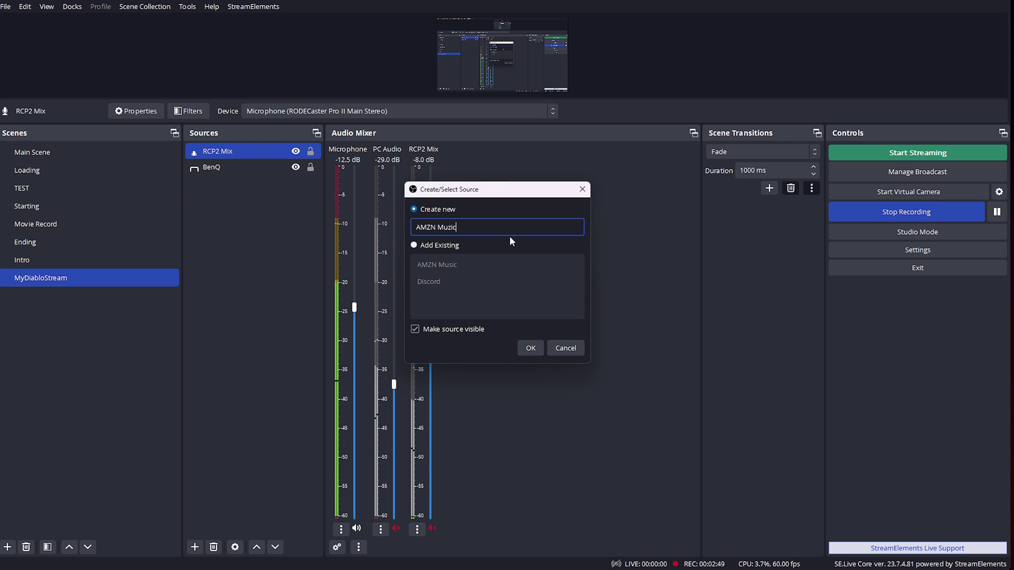
{"action": "left_click", "coordinate": [531, 347]}
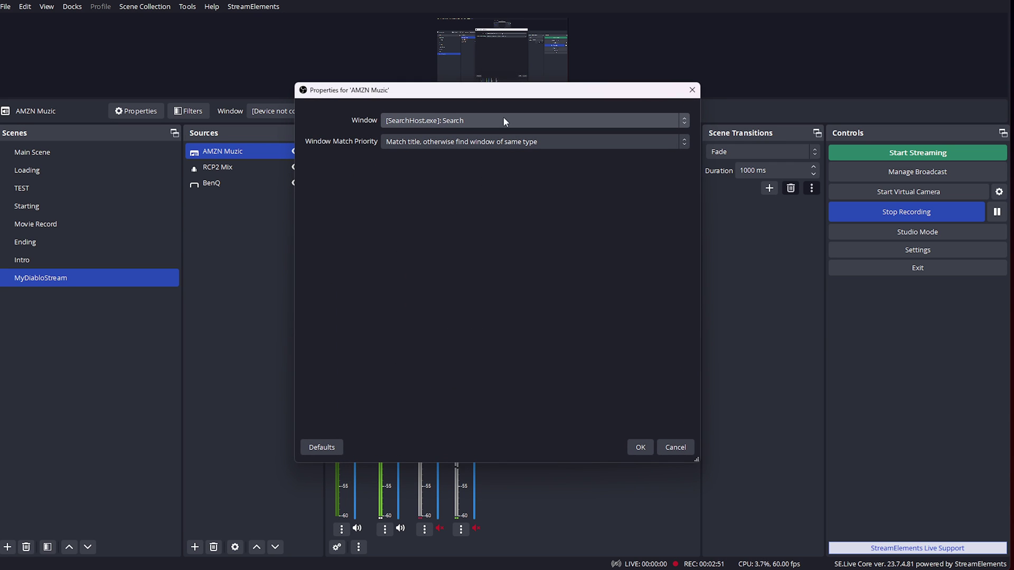
{"action": "left_click", "coordinate": [478, 122]}
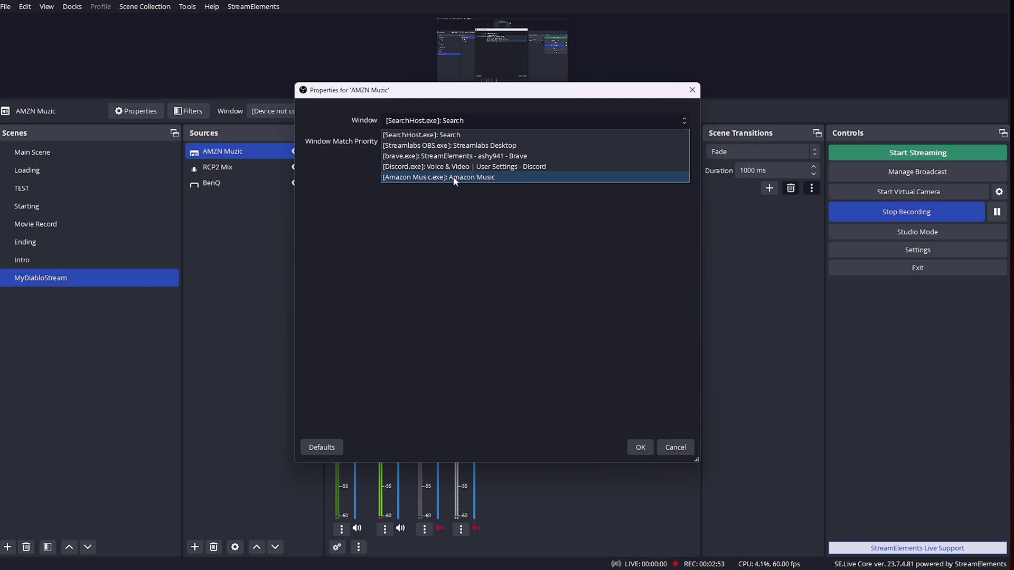
{"action": "left_click", "coordinate": [483, 178]}
{"action": "left_click", "coordinate": [641, 448]}
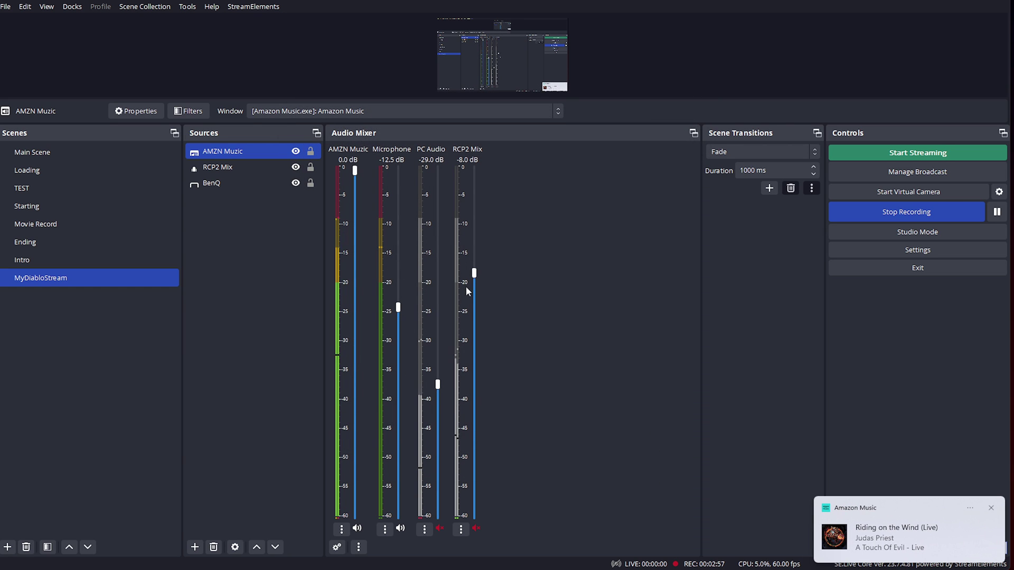
- Lower AMZN Muzic to -29.9 dB and mute it
{"action": "left_click_drag", "start_coordinate": [356, 175], "coordinate": [357, 310]}
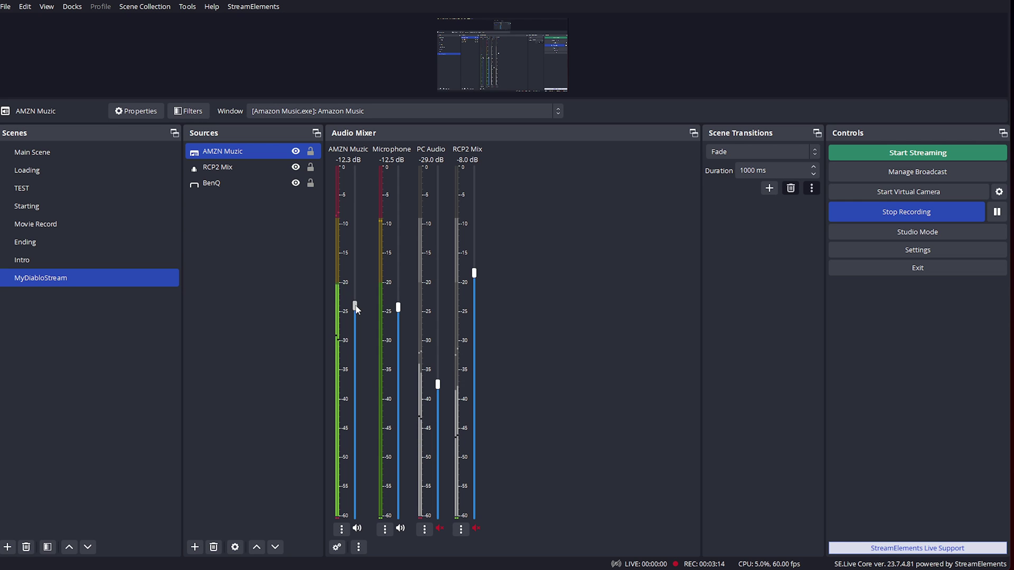
{"action": "left_click_drag", "start_coordinate": [364, 396], "coordinate": [364, 388]}
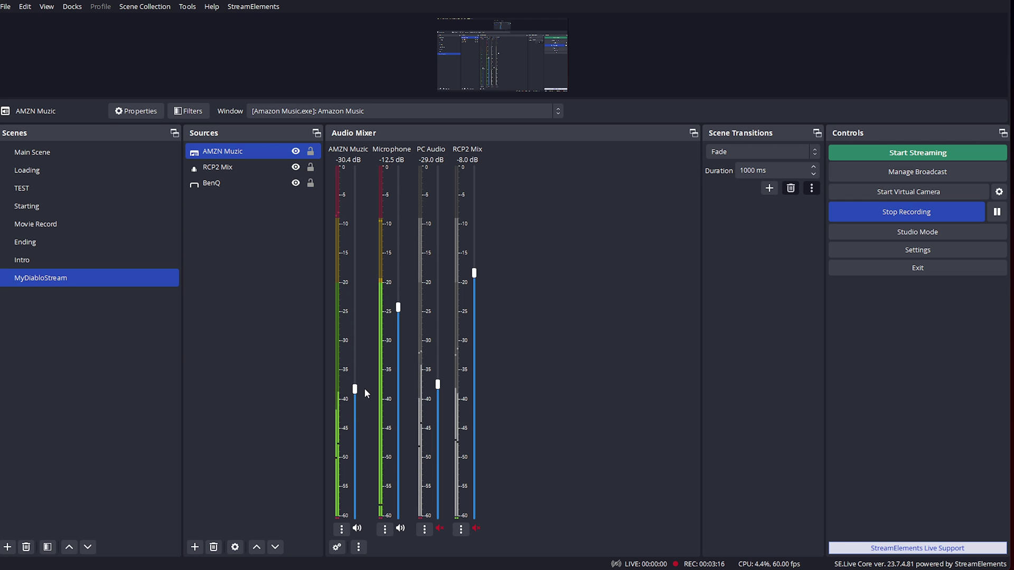
{"action": "left_click", "coordinate": [357, 528]}
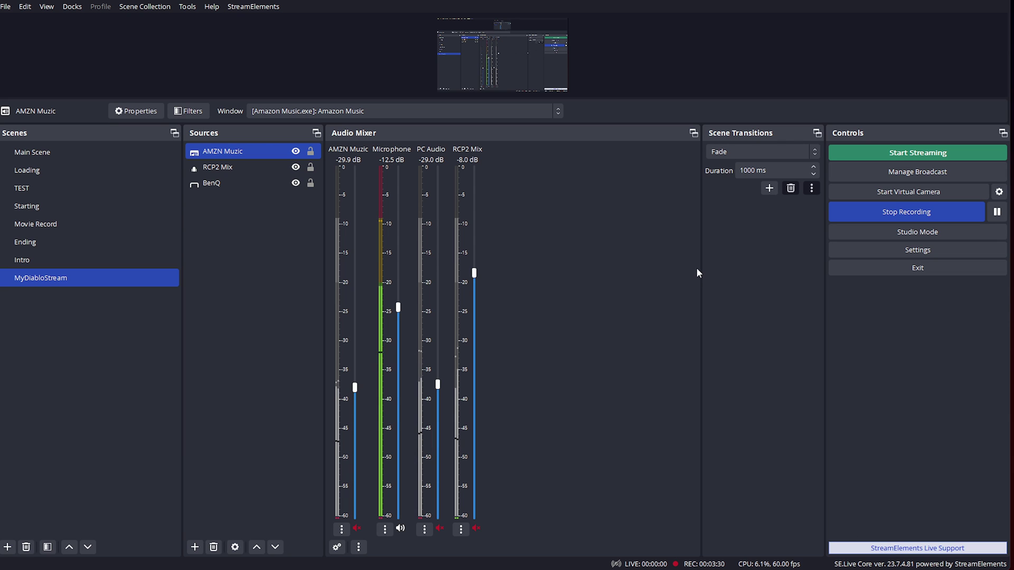
- Add application audio source 'Discord2' capturing the Discord window, with its fader at -9.2 dB
{"action": "left_click", "coordinate": [195, 547]}
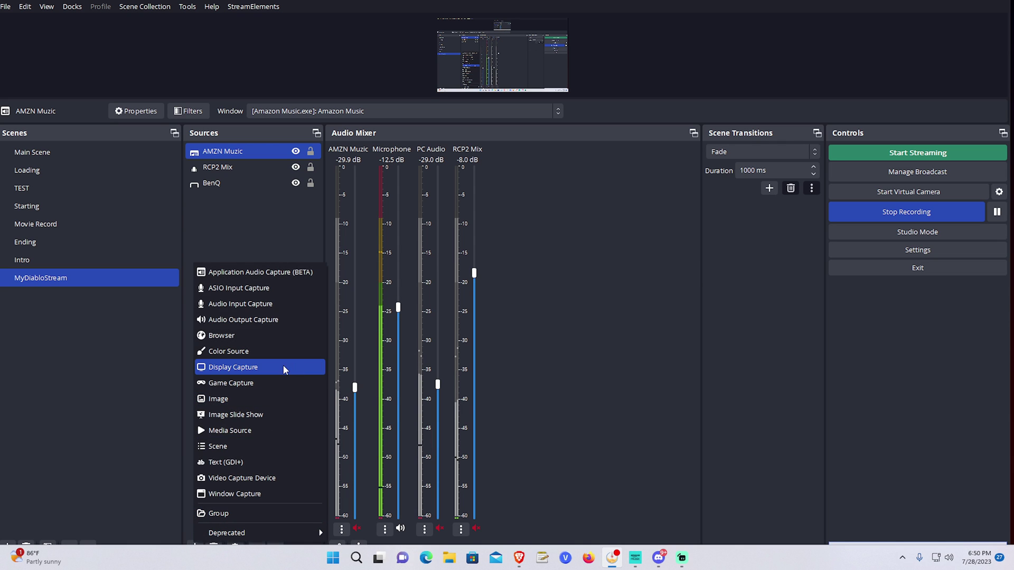
{"action": "left_click", "coordinate": [254, 272]}
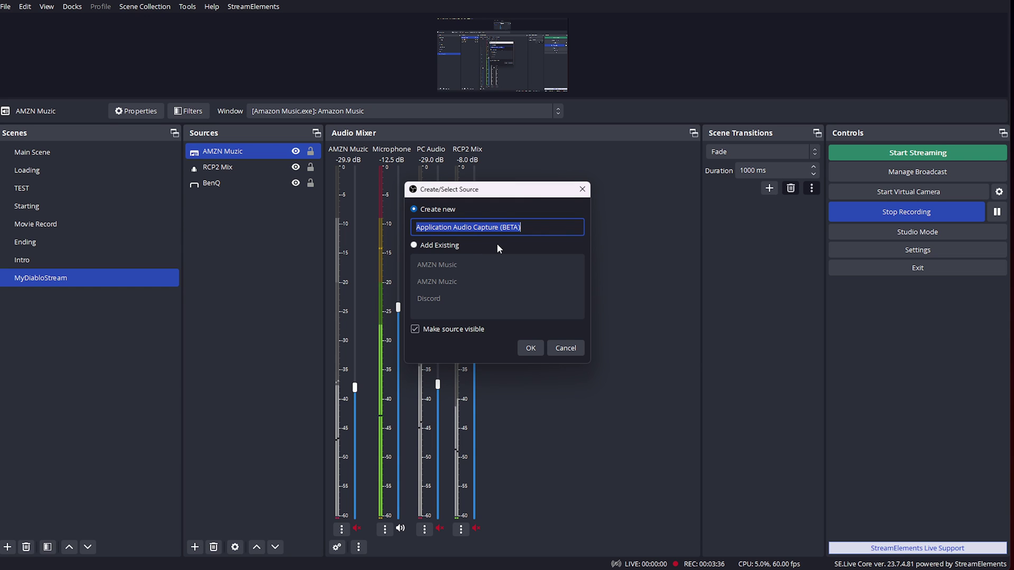
{"action": "type", "text": "Disco"}
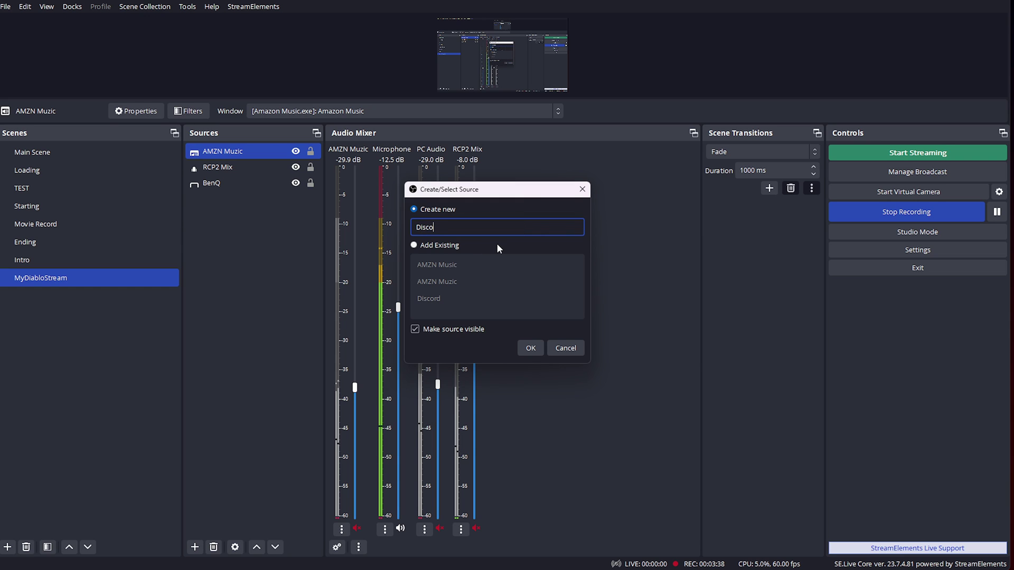
{"action": "type", "text": "rd2"}
{"action": "left_click", "coordinate": [530, 348]}
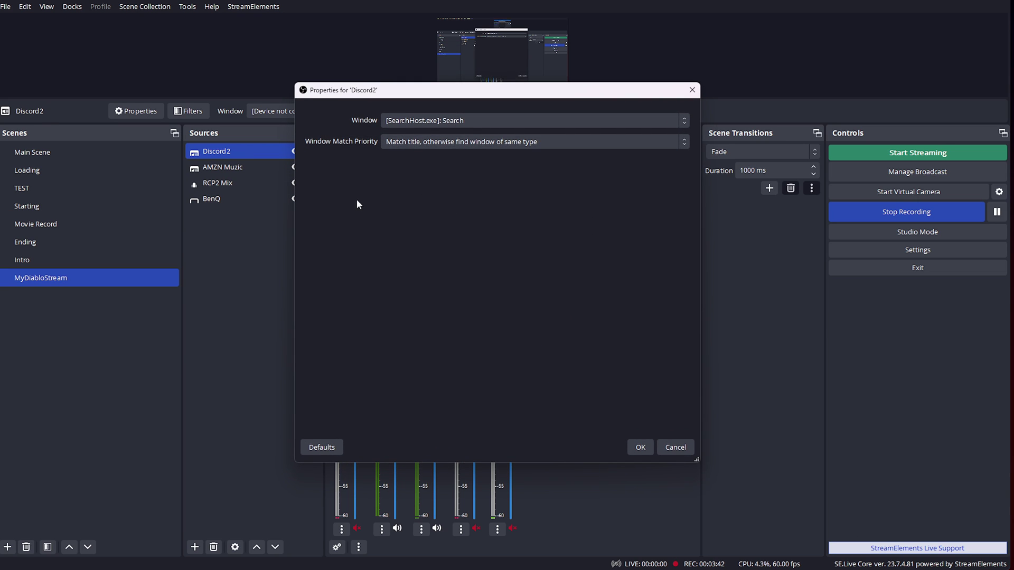
{"action": "left_click", "coordinate": [475, 121]}
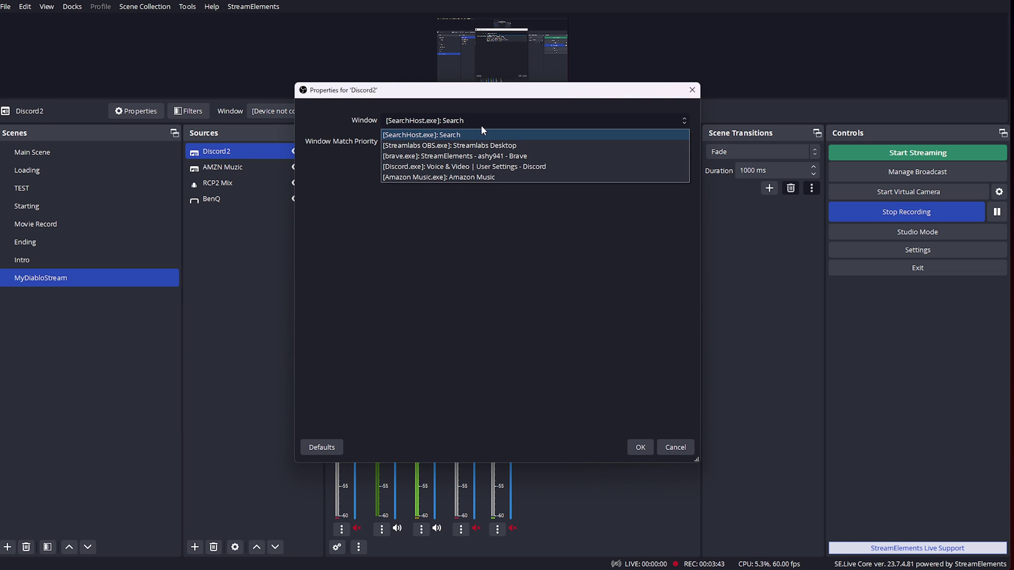
{"action": "left_click", "coordinate": [525, 167]}
{"action": "left_click", "coordinate": [648, 447]}
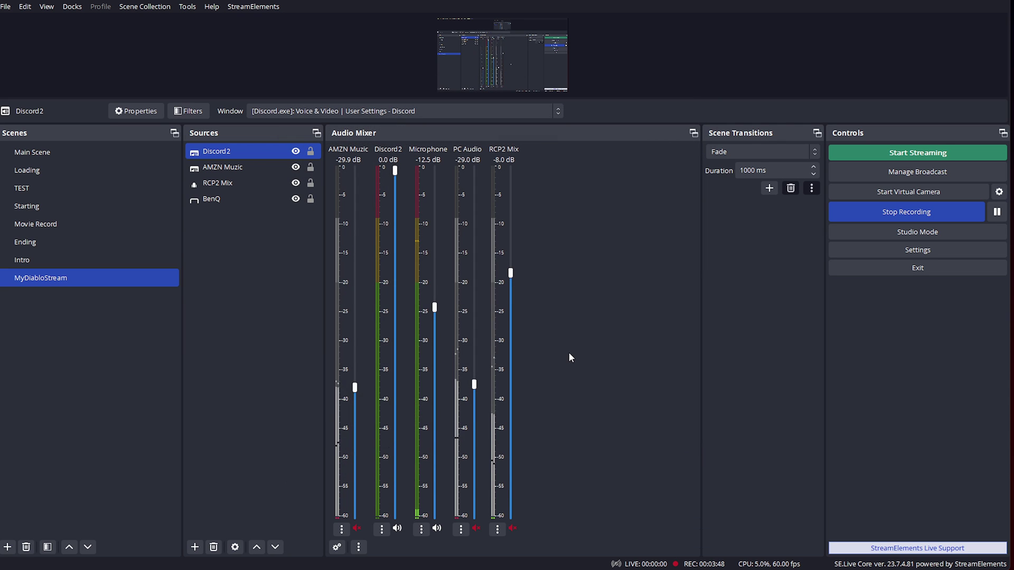
{"action": "left_click_drag", "start_coordinate": [398, 176], "coordinate": [395, 283]}
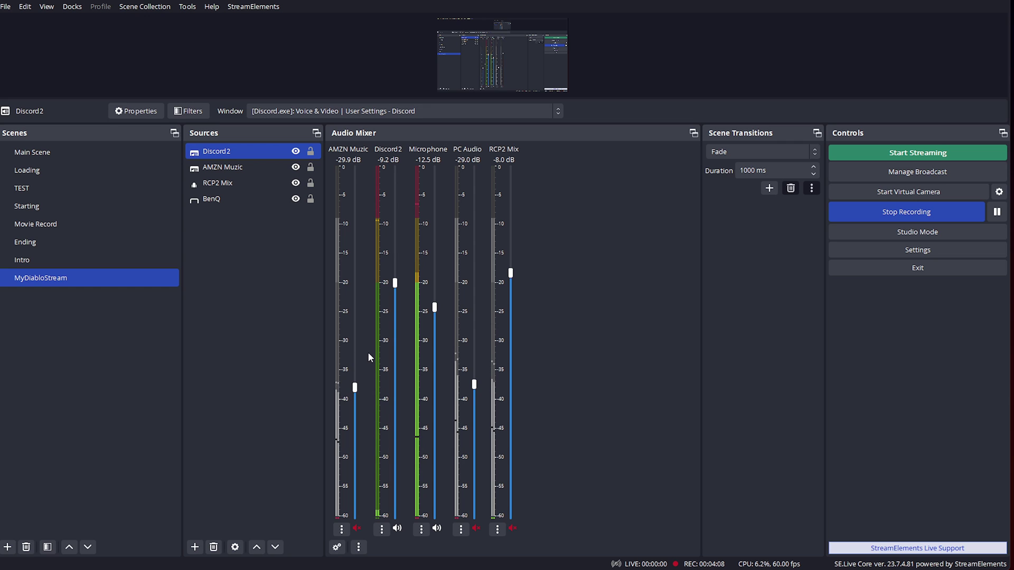
- Mute Discord2 and readjust the PC Audio volume
{"action": "left_click", "coordinate": [397, 527]}
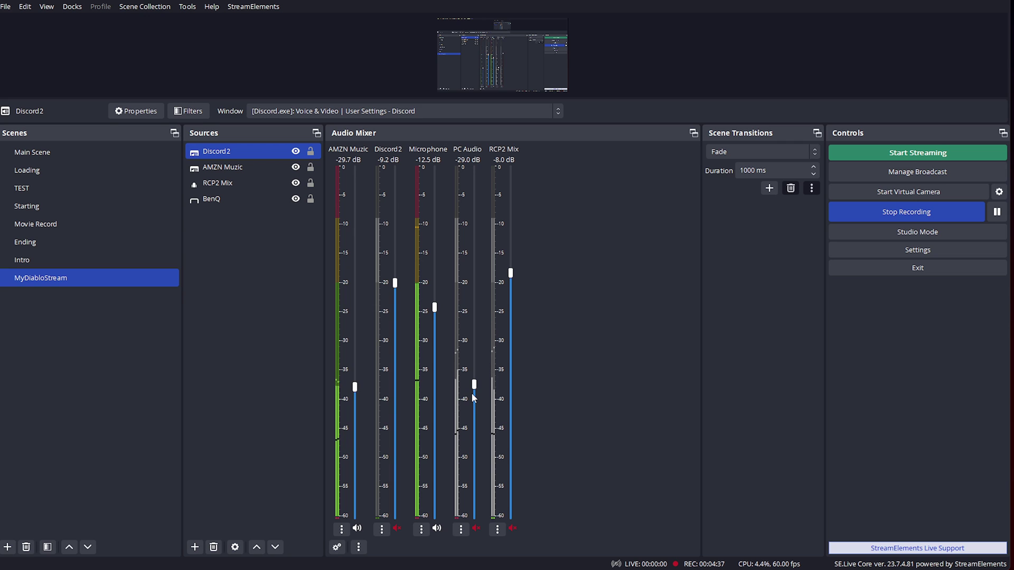
{"action": "left_click_drag", "start_coordinate": [473, 384], "coordinate": [471, 400]}
{"action": "left_click_drag", "start_coordinate": [470, 400], "coordinate": [474, 393]}
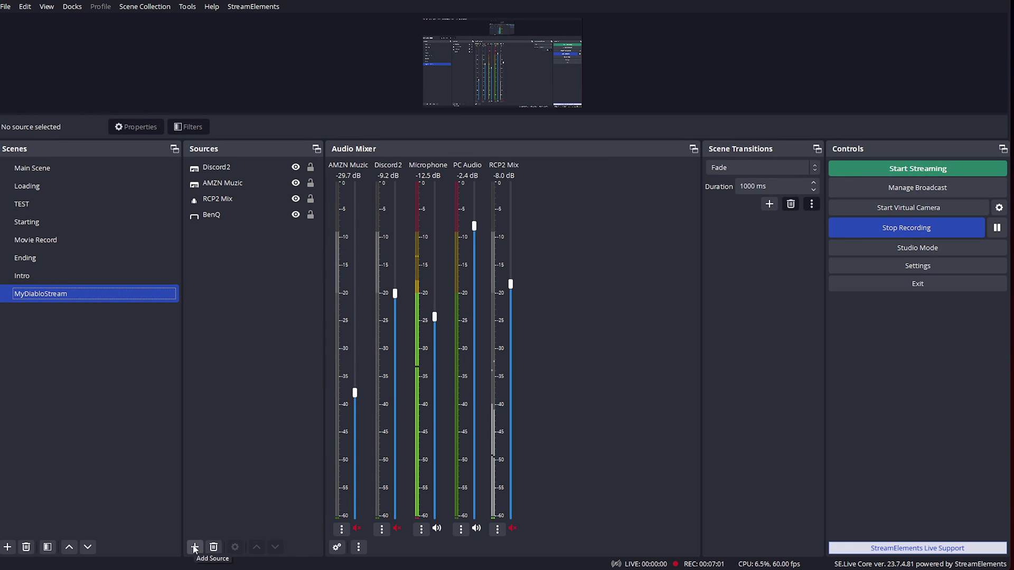
{"action": "left_click", "coordinate": [194, 547]}
- Add the existing SE.AlertBox browser source and mute PC Audio at -25.7 dB
{"action": "left_click", "coordinate": [239, 343]}
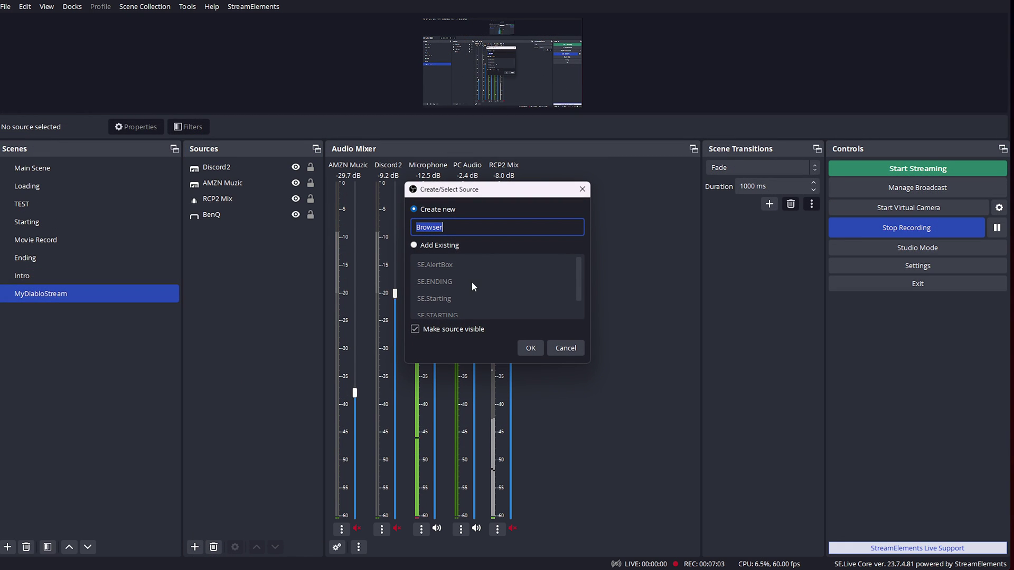
{"action": "left_click", "coordinate": [452, 246]}
{"action": "left_click", "coordinate": [431, 266]}
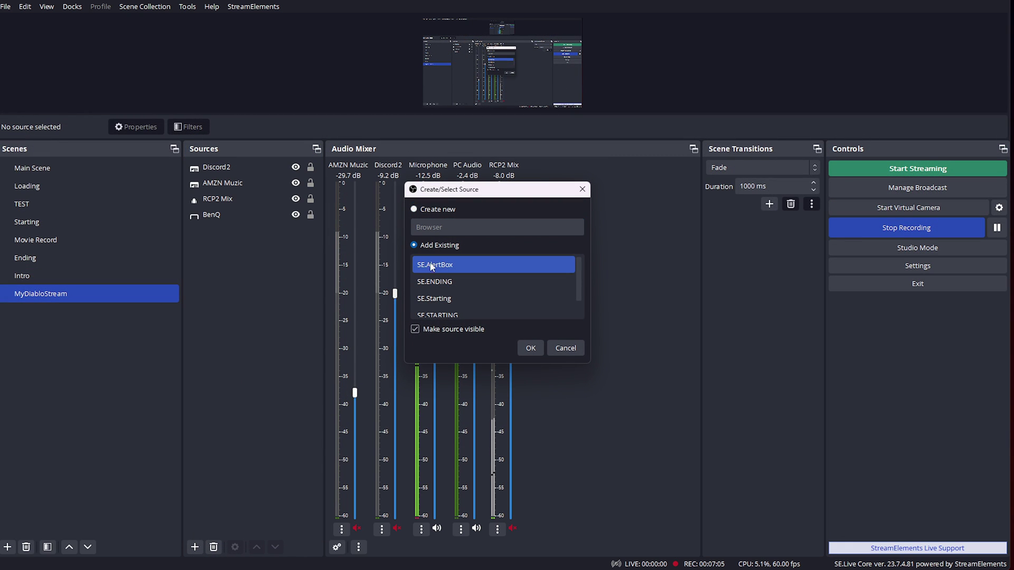
{"action": "left_click", "coordinate": [531, 348]}
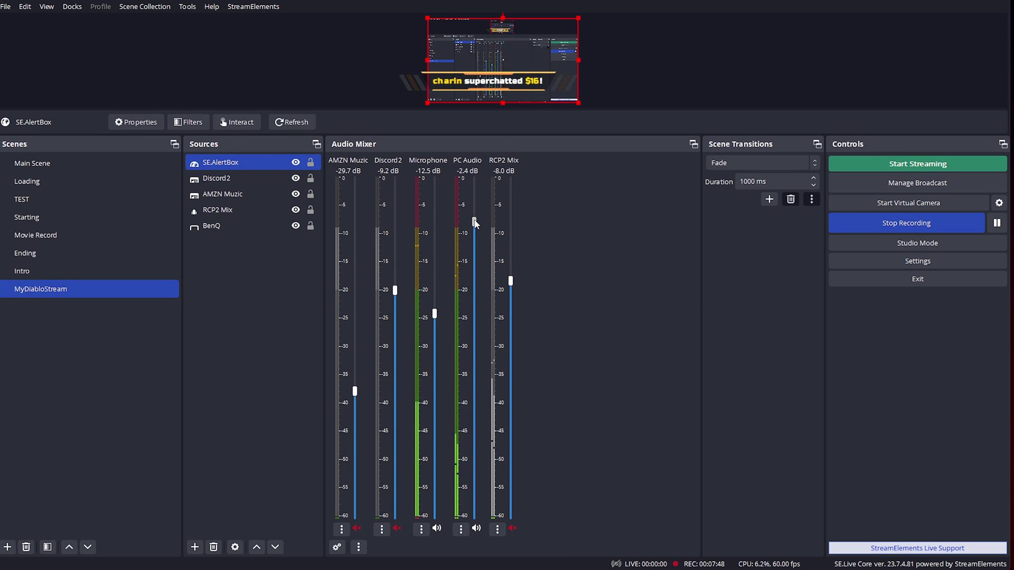
{"action": "left_click_drag", "start_coordinate": [474, 222], "coordinate": [474, 377]}
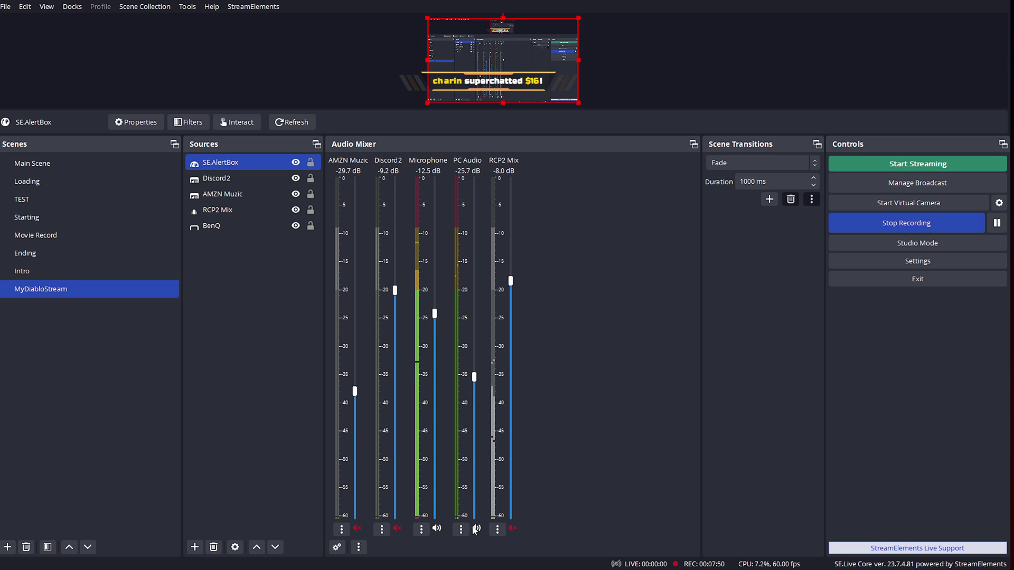
{"action": "left_click", "coordinate": [475, 528]}
- Enable 'Control audio via OBS' in SE.AlertBox properties and lower its volume
{"action": "left_click", "coordinate": [243, 176], "text": "ctrl"}
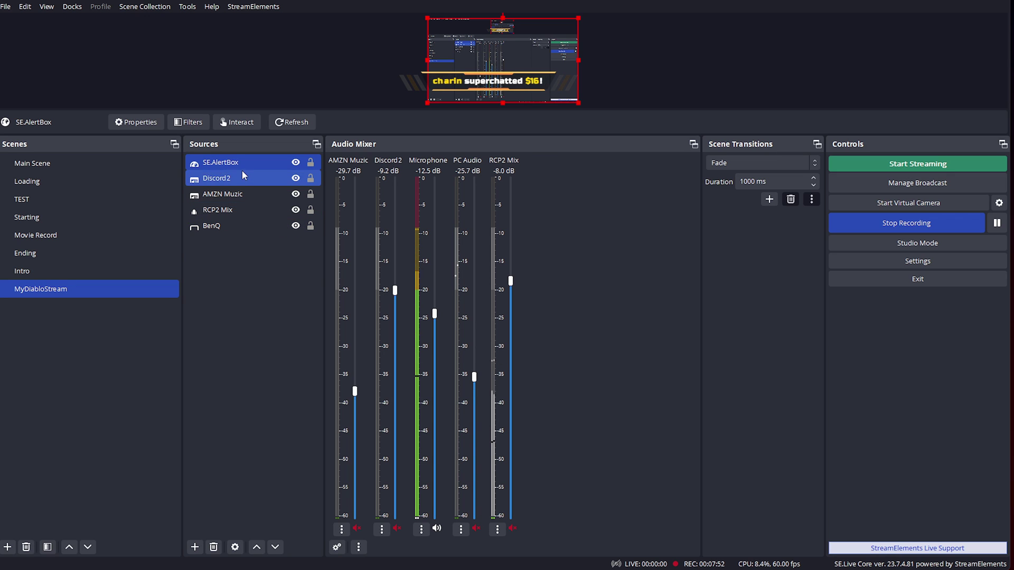
{"action": "left_click", "coordinate": [233, 166]}
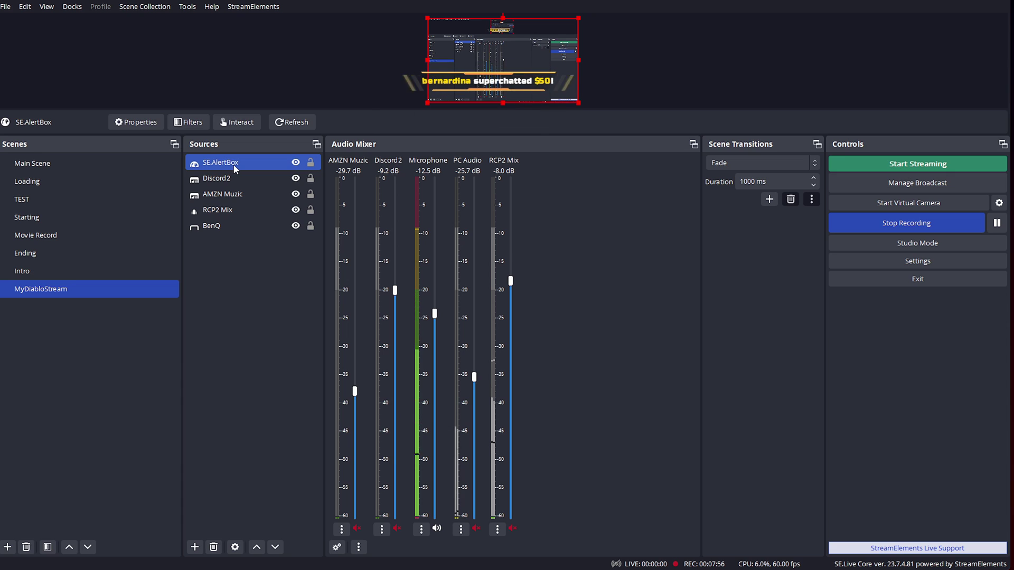
{"action": "right_click", "coordinate": [235, 167]}
{"action": "left_click", "coordinate": [261, 427]}
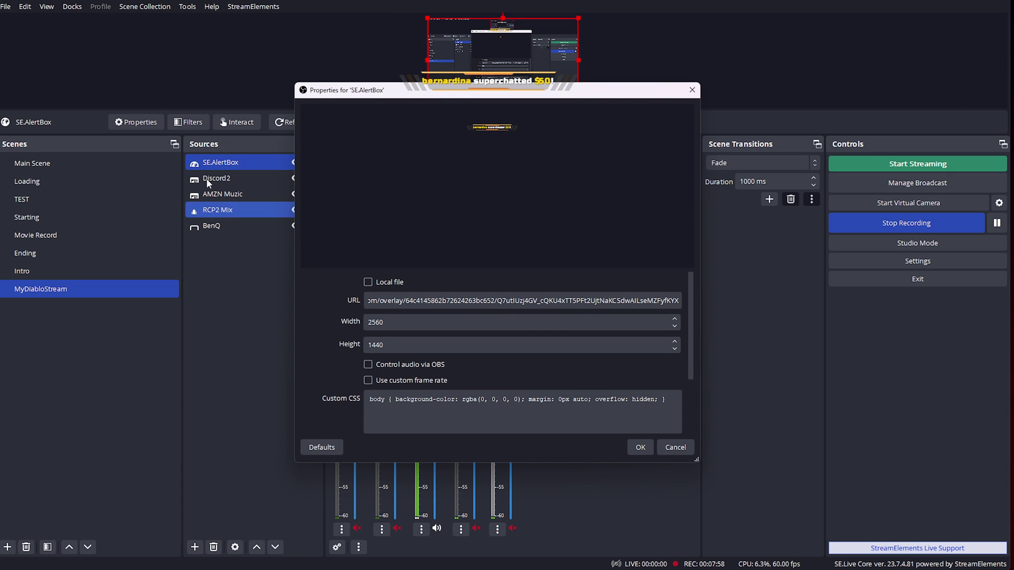
{"action": "left_click", "coordinate": [368, 364]}
{"action": "left_click", "coordinate": [640, 447]}
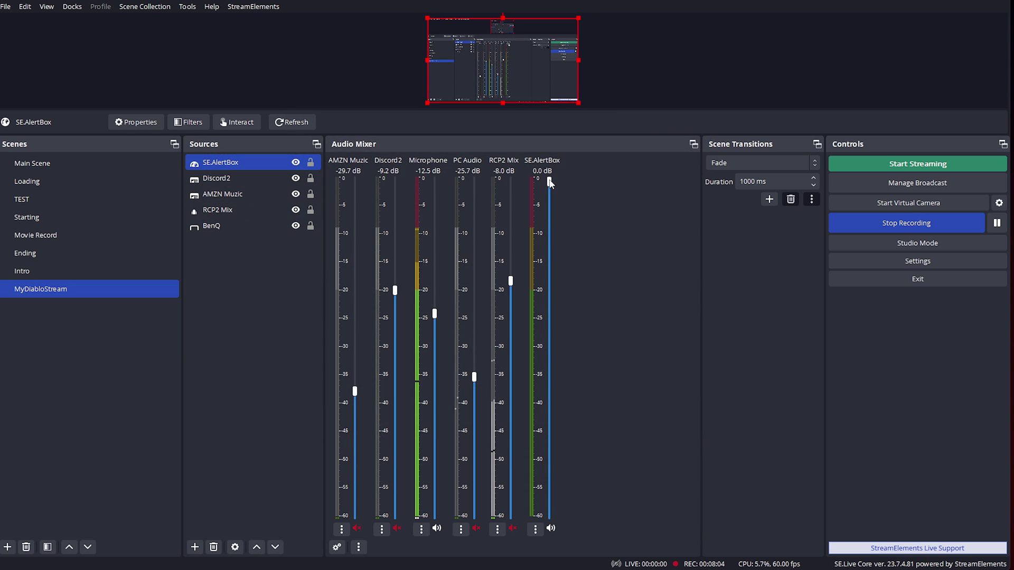
{"action": "left_click", "coordinate": [550, 246]}
- Set the SE.AlertBox fader to -9.6 dB and enlarge the preview area
{"action": "left_click_drag", "start_coordinate": [553, 249], "coordinate": [549, 281]}
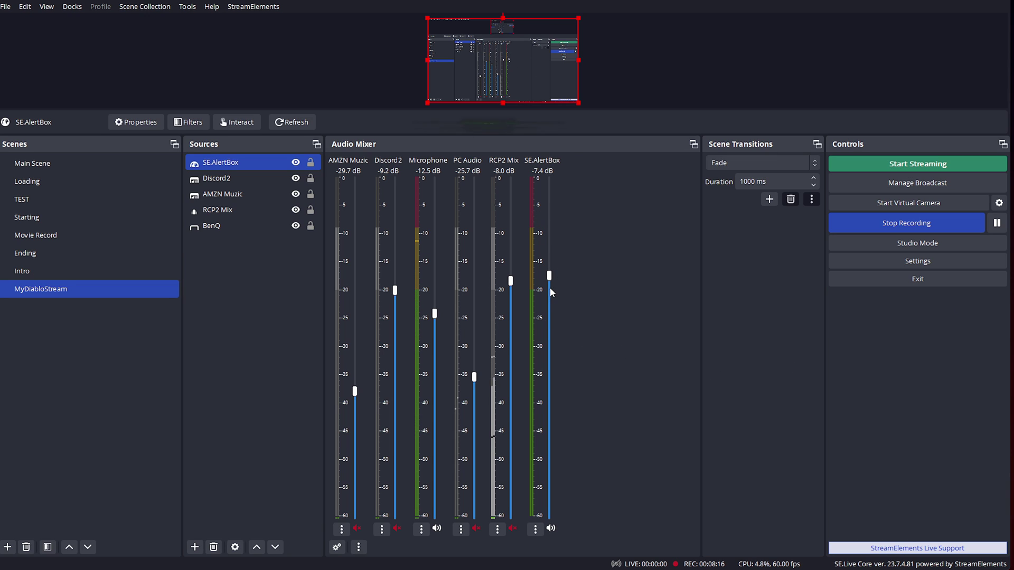
{"action": "left_click_drag", "start_coordinate": [549, 287], "coordinate": [554, 207]}
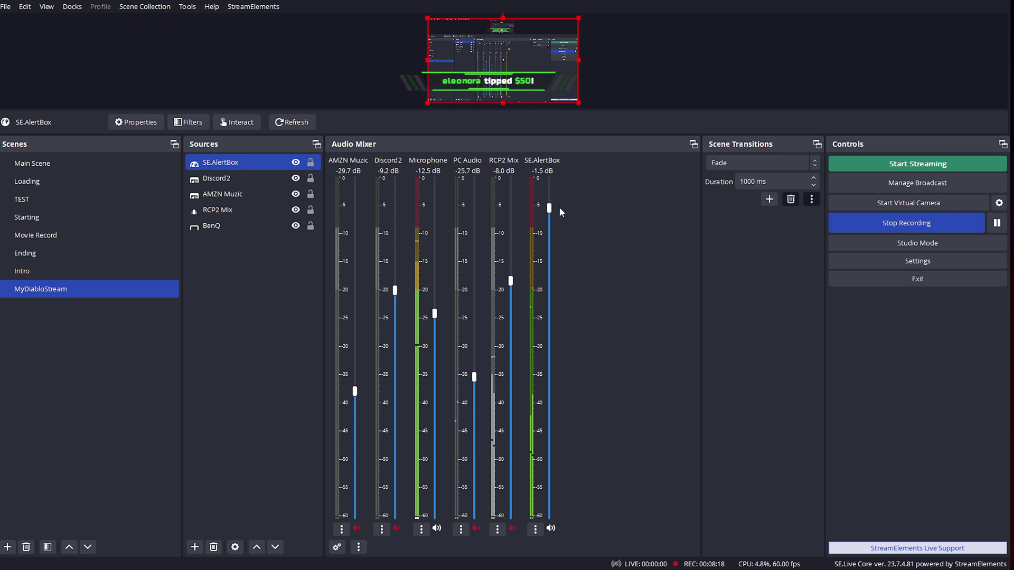
{"action": "left_click_drag", "start_coordinate": [549, 208], "coordinate": [549, 293]}
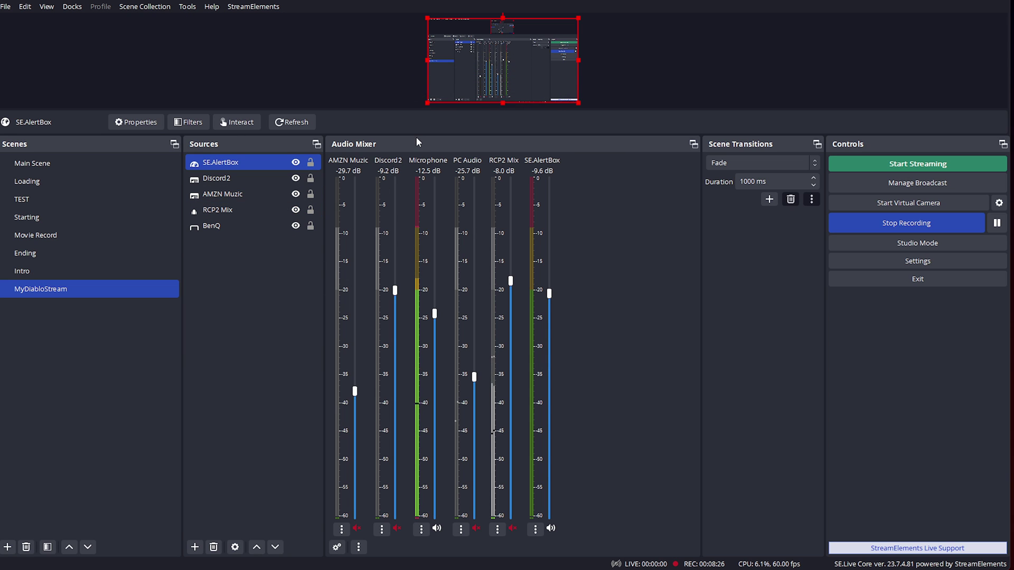
{"action": "left_click_drag", "start_coordinate": [417, 130], "coordinate": [421, 237]}
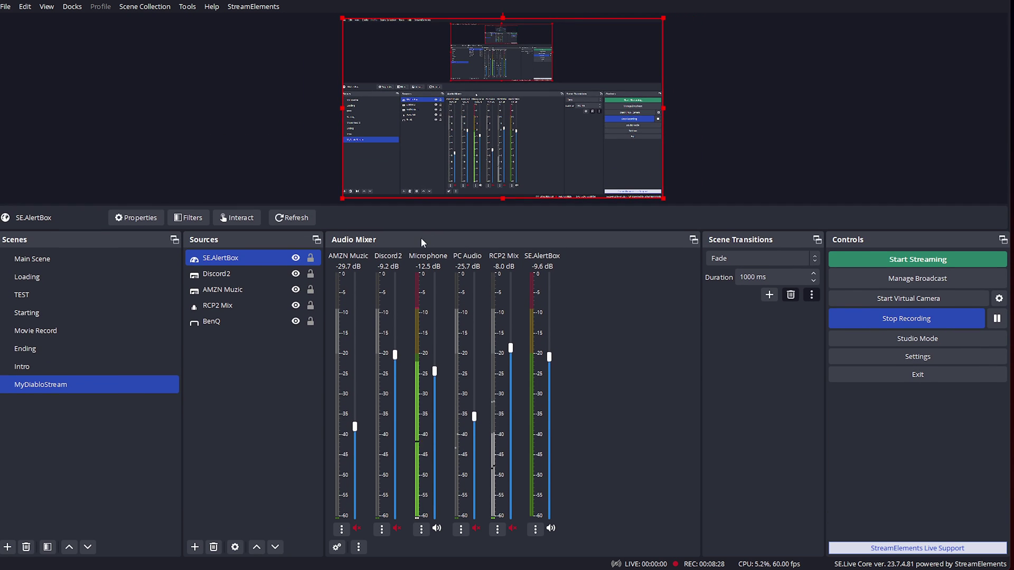
{"action": "left_click", "coordinate": [195, 547]}
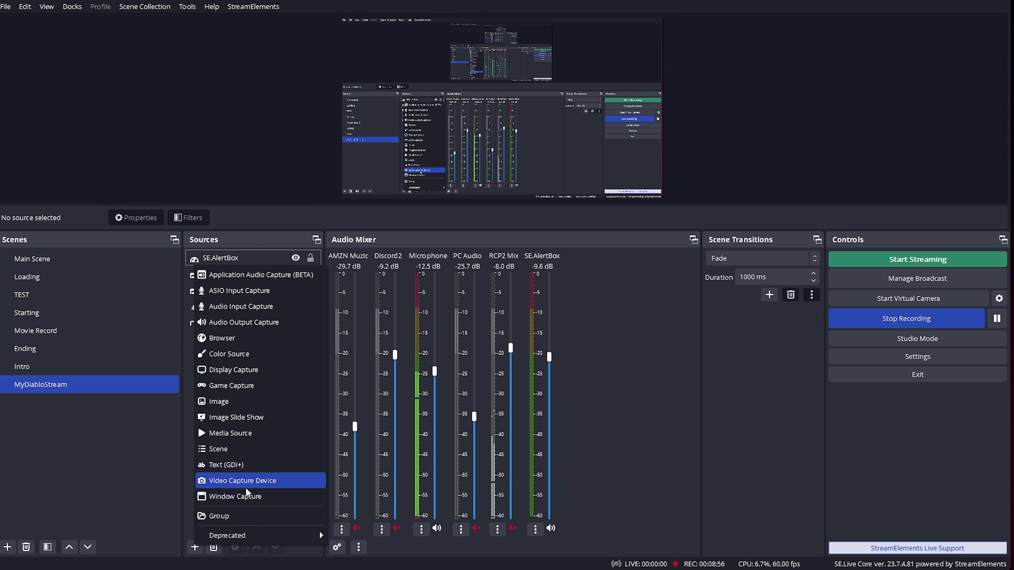
- Reuse the existing BEAST Monitor video capture device in MyDiabloStream to show Diablo IV
{"action": "left_click", "coordinate": [251, 481]}
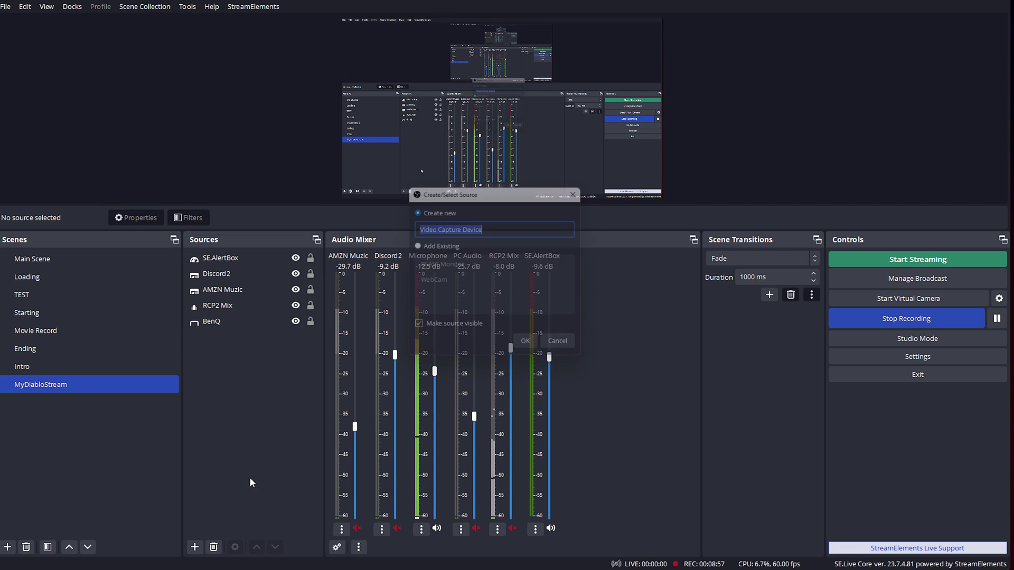
{"action": "left_click", "coordinate": [415, 245]}
{"action": "left_click", "coordinate": [469, 264]}
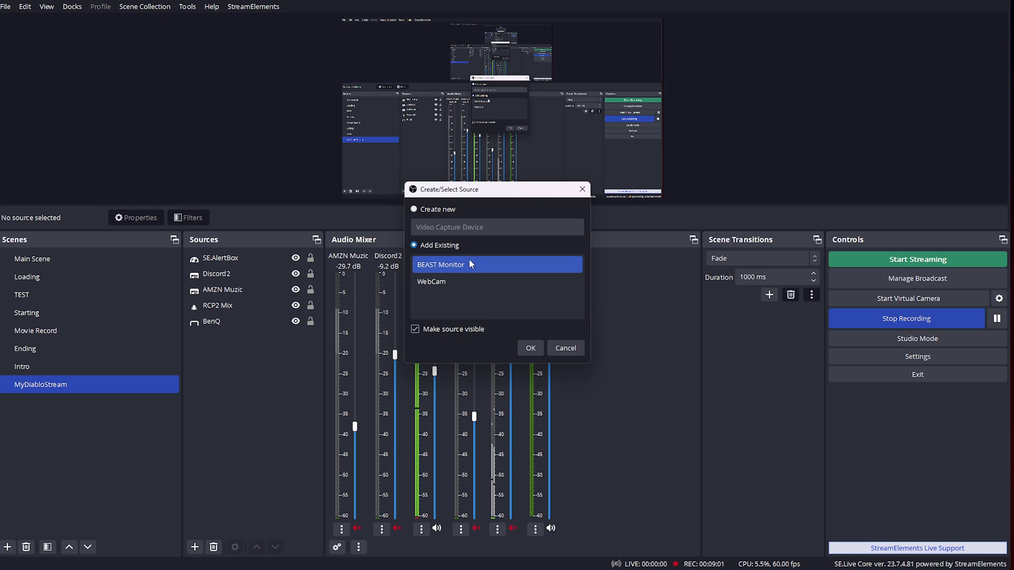
{"action": "left_click", "coordinate": [530, 348]}
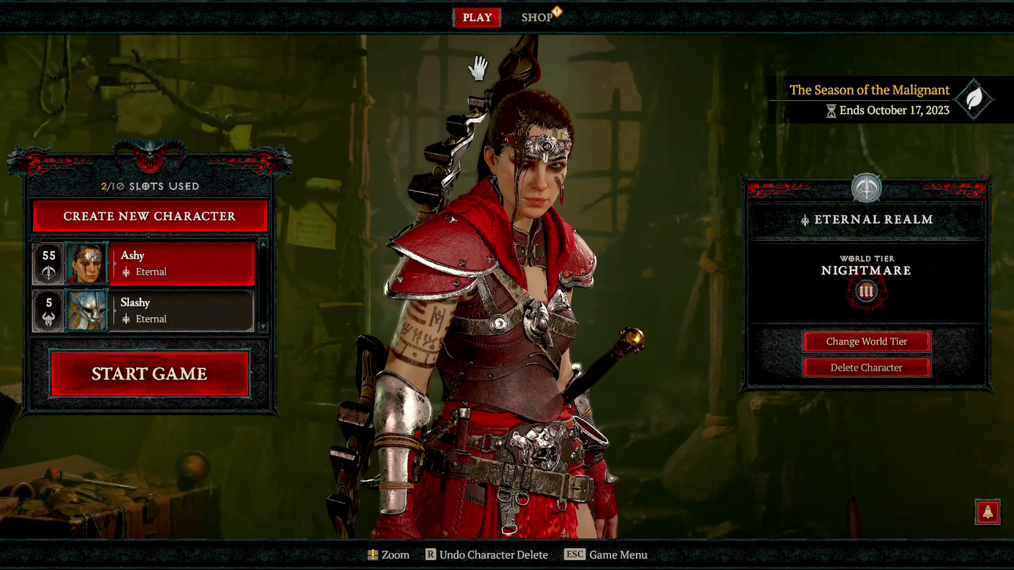
- Open the SHOP tab in Diablo IV to show the cosmetics offers
{"action": "left_click", "coordinate": [537, 19]}
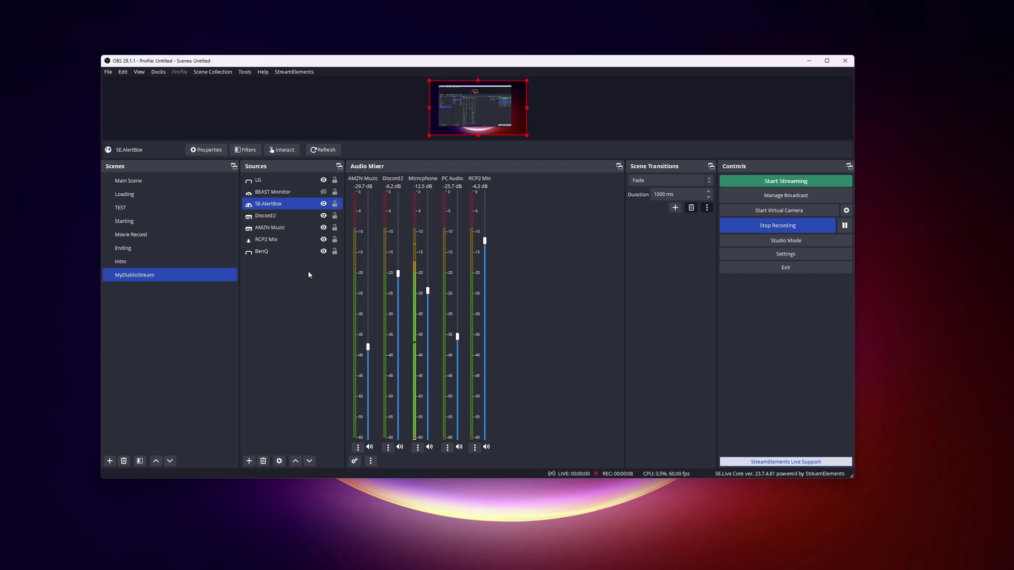
- Review the SE.AlertBox source properties and close them with OK
{"action": "double_click", "coordinate": [275, 204]}
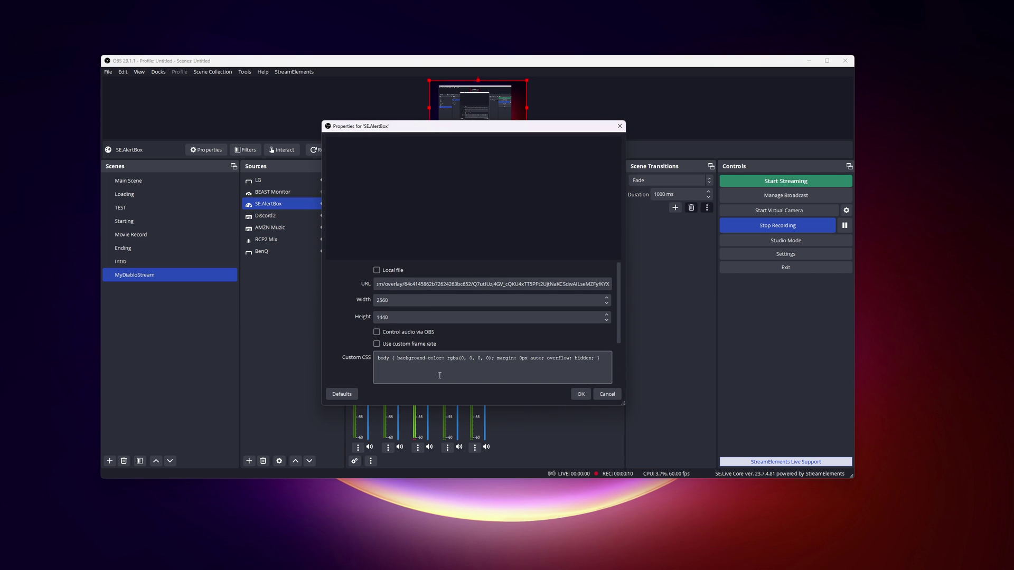
{"action": "left_click", "coordinate": [581, 394]}
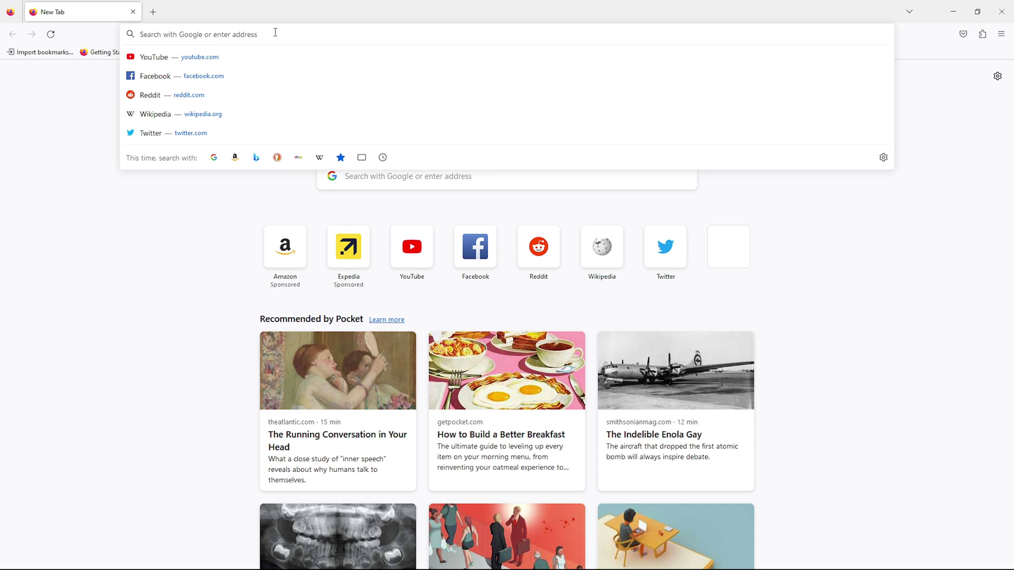
- Search Google for 'voicemeter' and open VB-Audio's Voicemeeter Banana page
{"action": "type", "text": "voicemeter"}
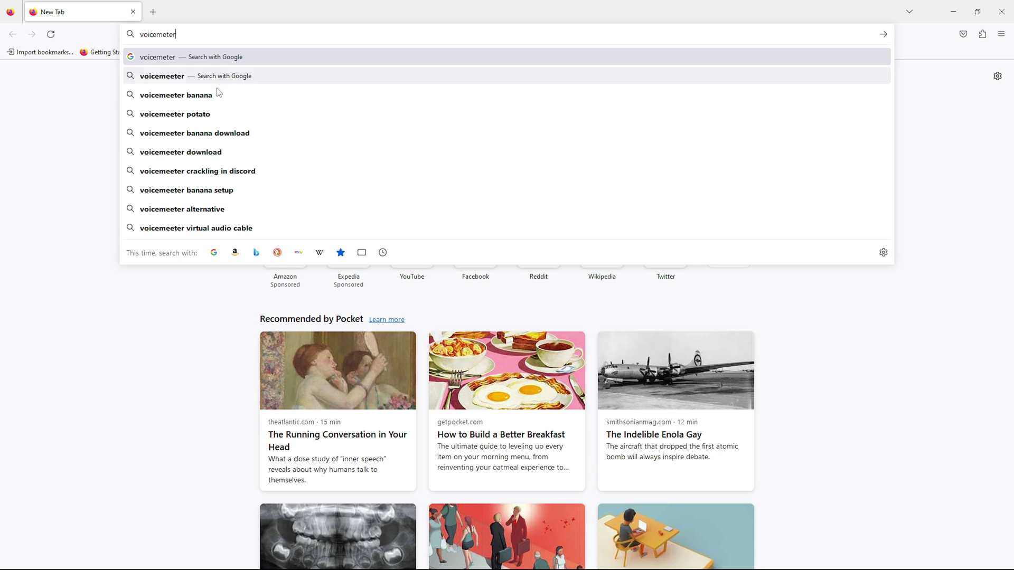
{"action": "left_click", "coordinate": [197, 95]}
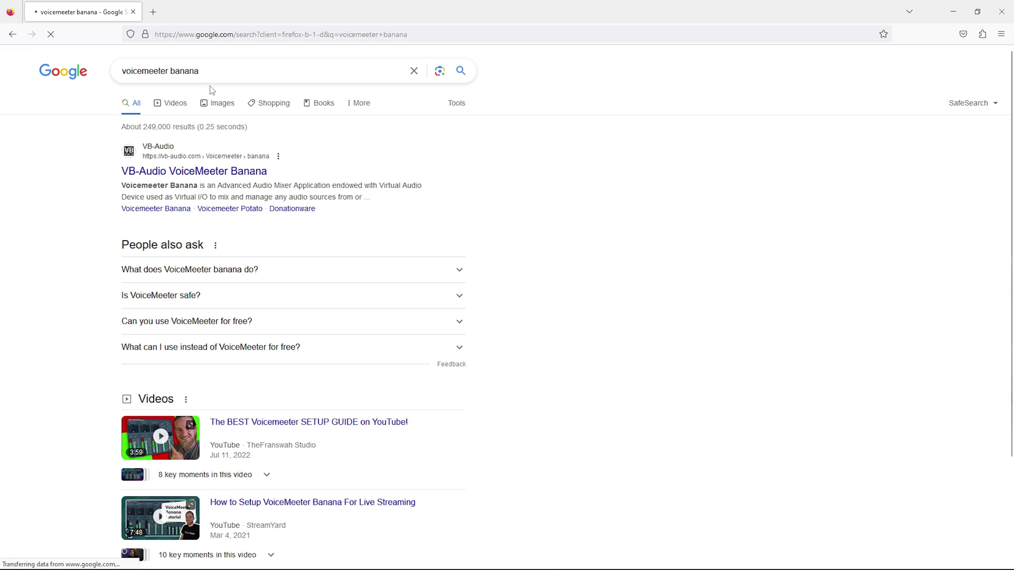
{"action": "left_click", "coordinate": [176, 171]}
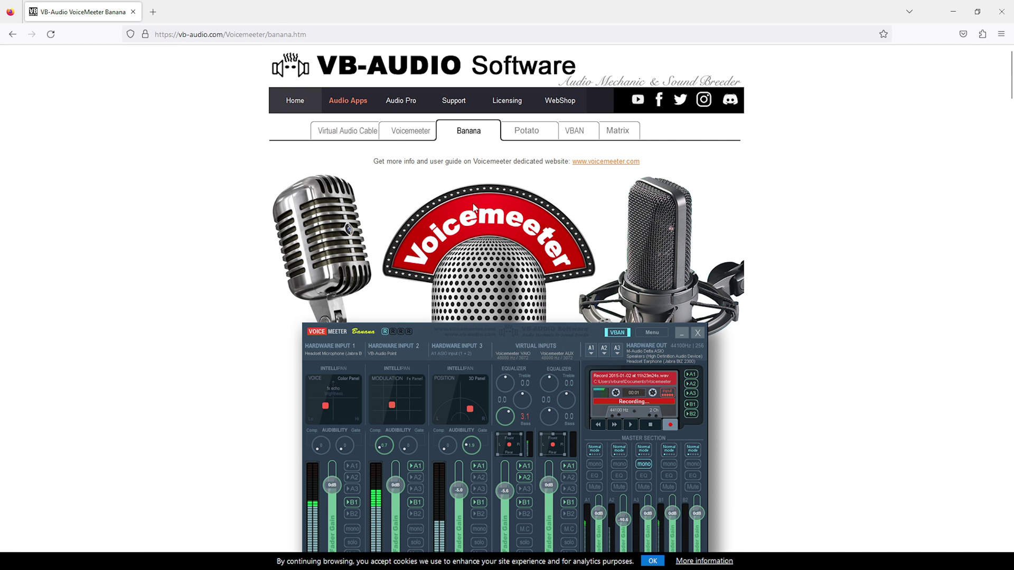
- Download the Voicemeeter 2.0.6.8 EXE setup and run the installer
{"action": "scroll", "coordinate": [474, 178], "scroll_direction": "down", "scroll_amount": 8}
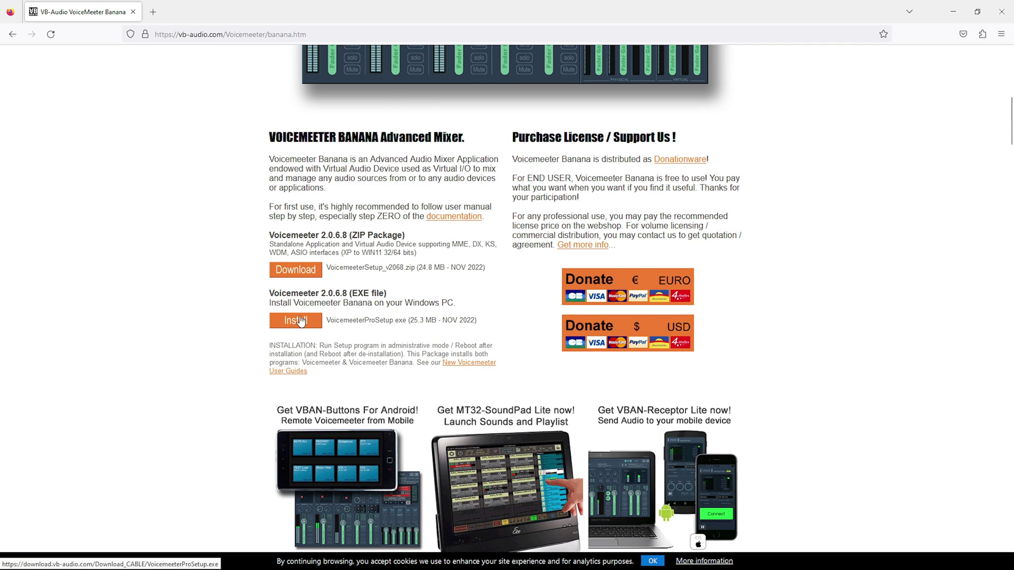
{"action": "left_click", "coordinate": [300, 321]}
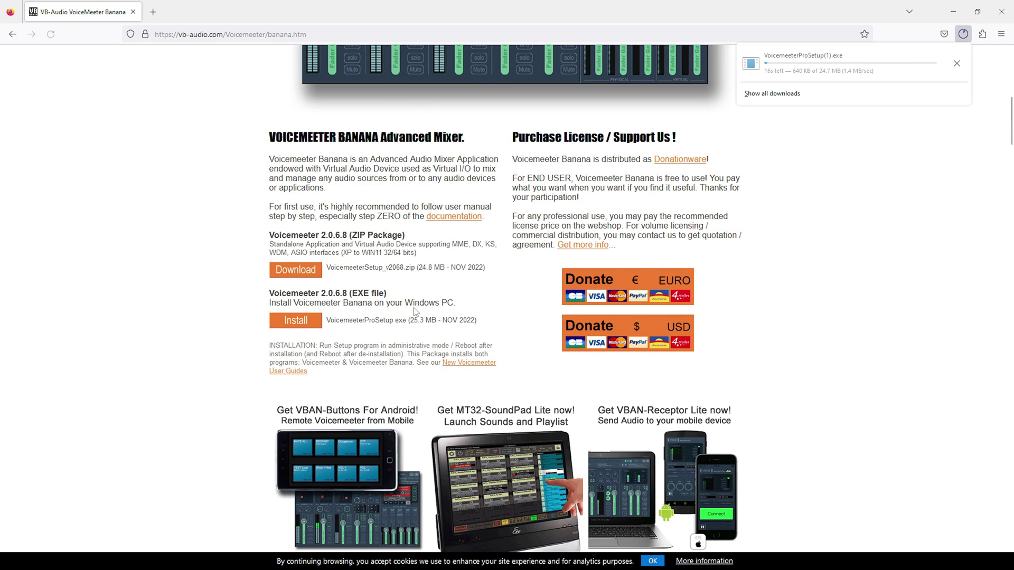
{"action": "left_click", "coordinate": [806, 59]}
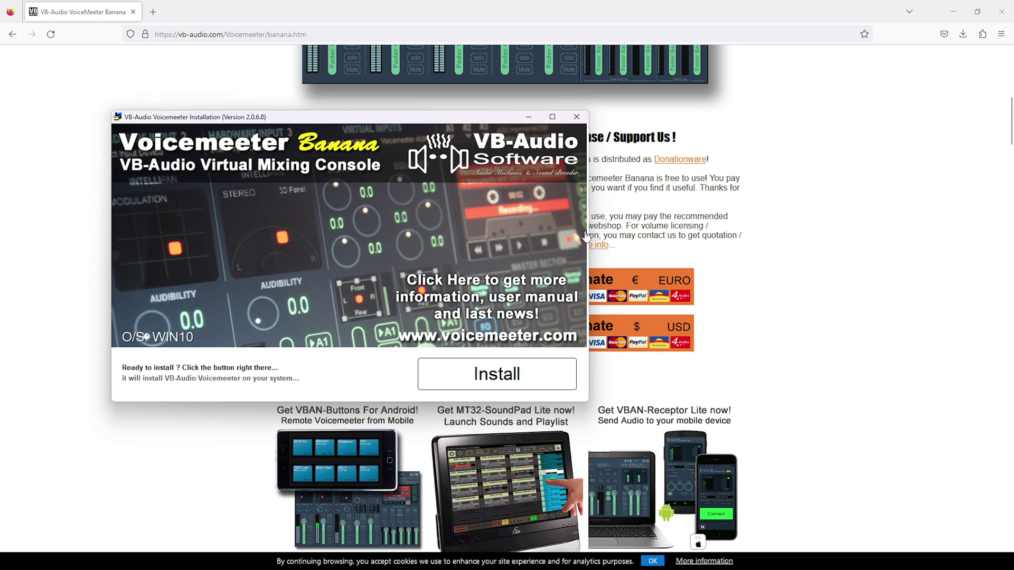
- Install Voicemeeter Banana, acknowledge the REBOOT YOUR SYSTEM notice, and close Firefox
{"action": "left_click", "coordinate": [480, 382]}
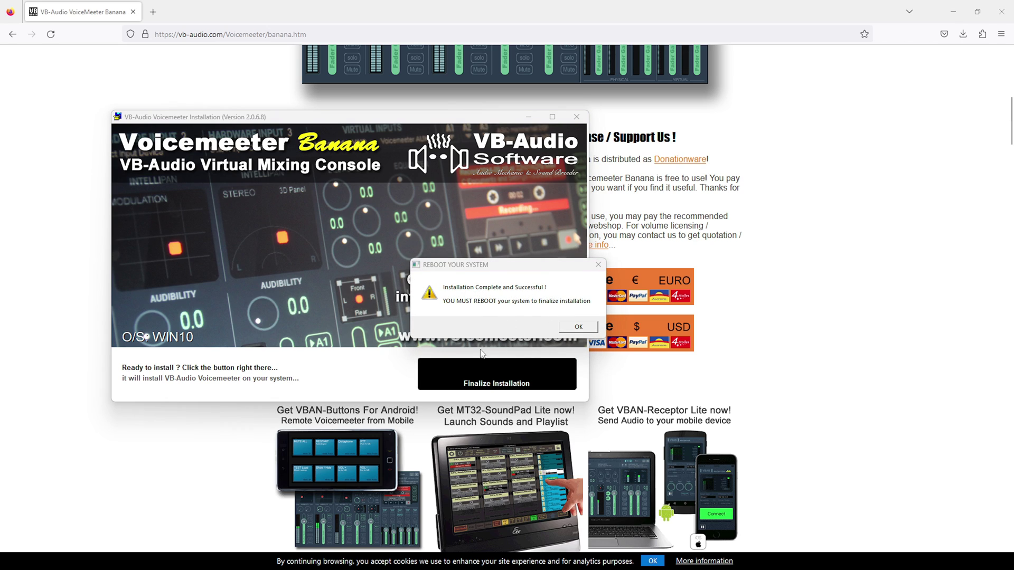
{"action": "left_click", "coordinate": [579, 327]}
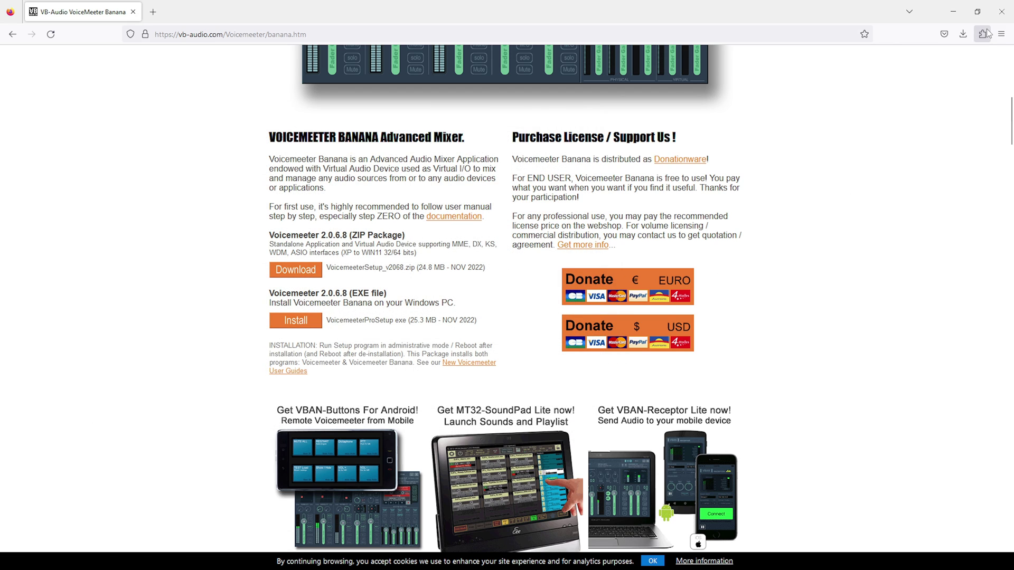
{"action": "left_click", "coordinate": [1001, 11]}
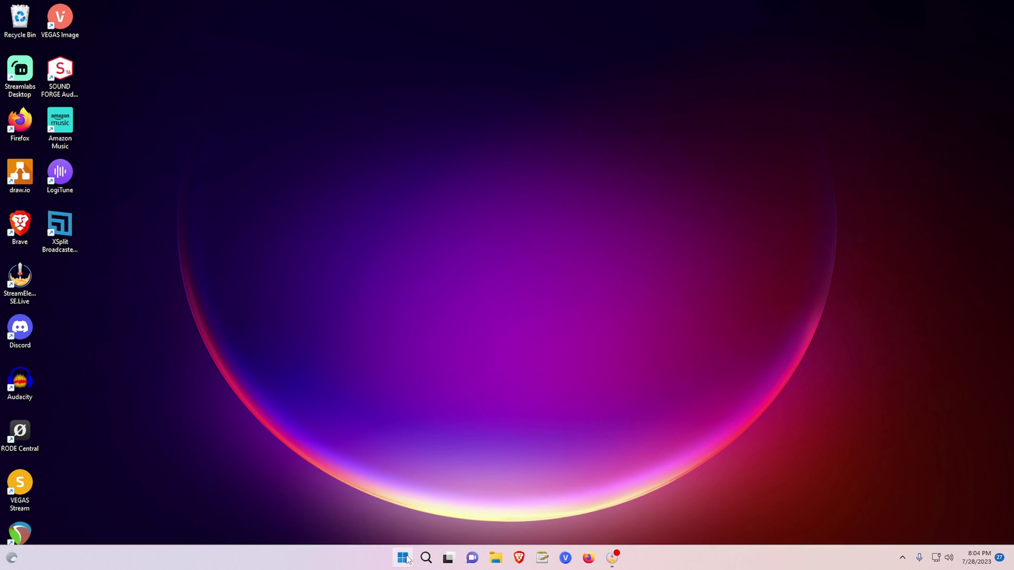
- Launch Voicemeeter Banana from Start search and reposition its mixer window
{"action": "left_click", "coordinate": [402, 558]}
{"action": "left_click", "coordinate": [409, 182]}
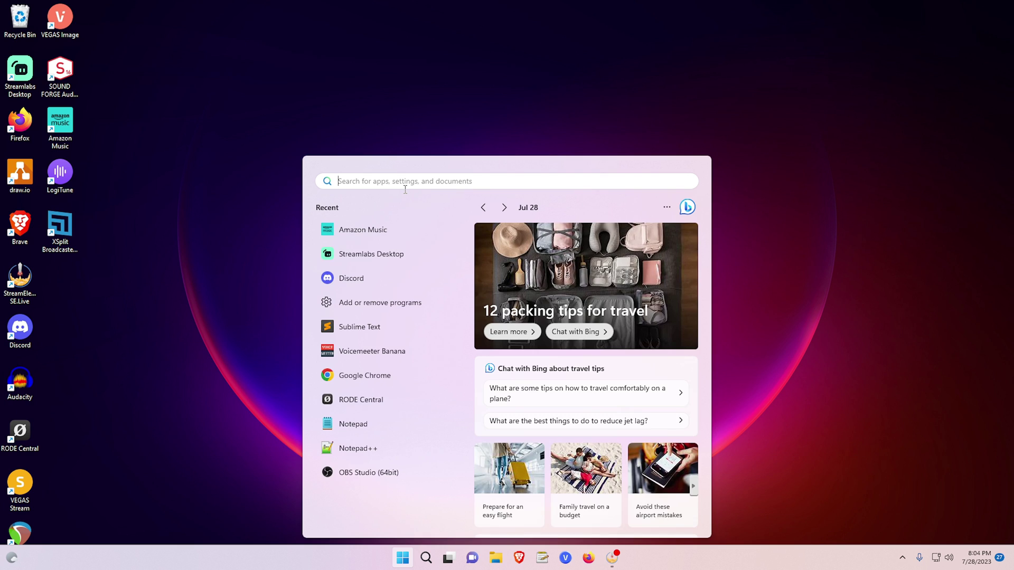
{"action": "type", "text": "v"}
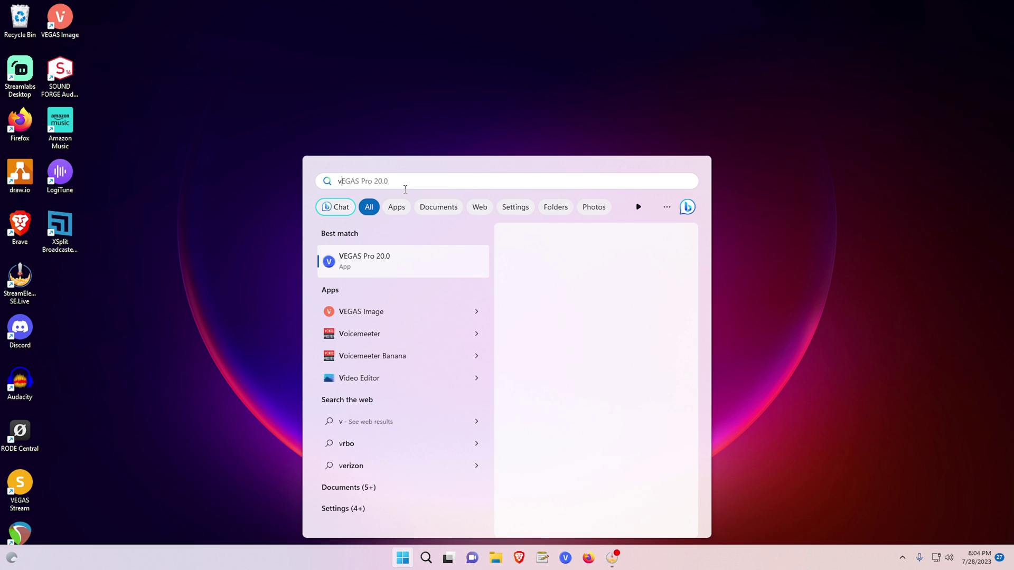
{"action": "left_click", "coordinate": [396, 356]}
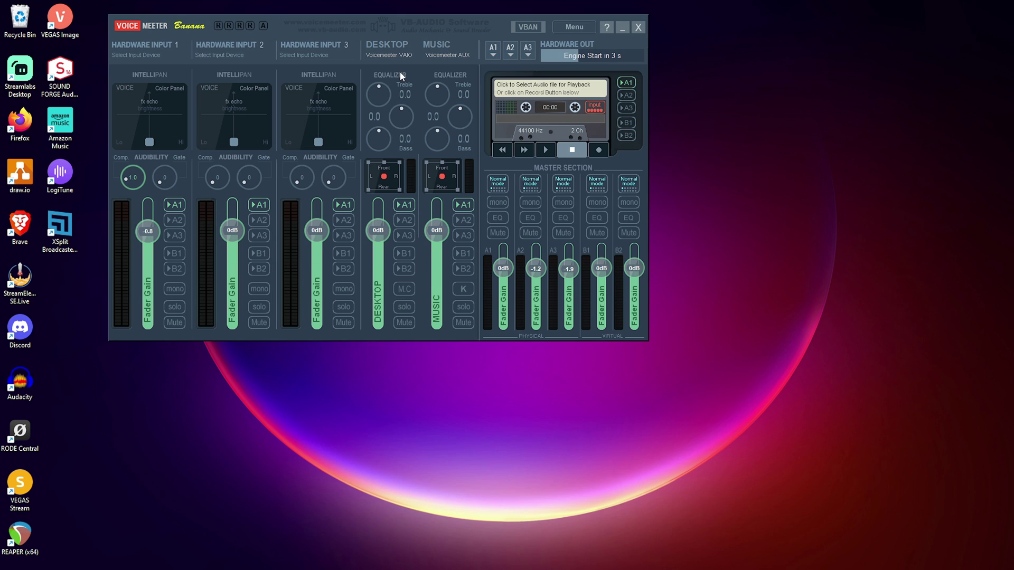
{"action": "left_click_drag", "start_coordinate": [398, 36], "coordinate": [463, 134]}
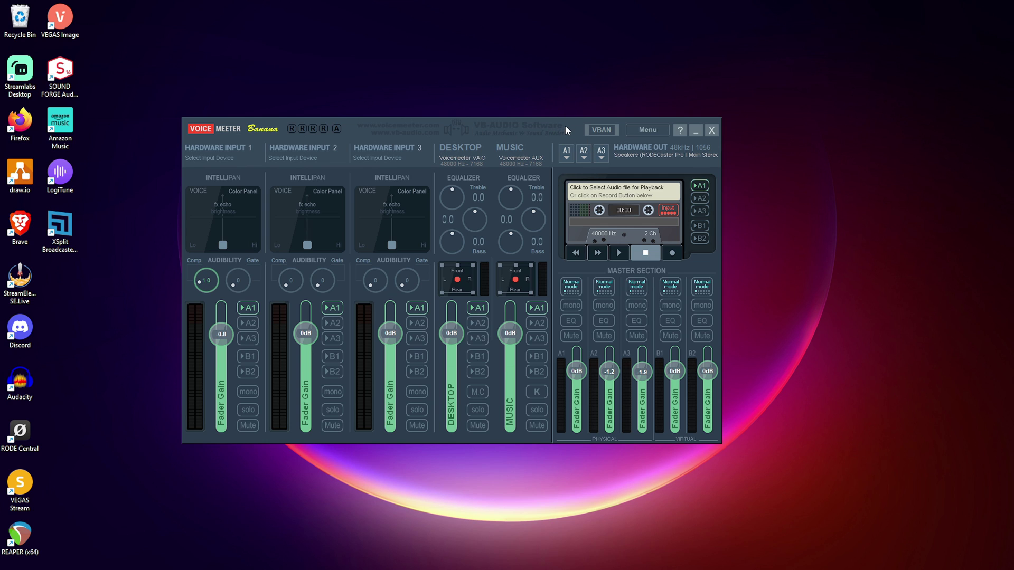
- Enable Run on Windows Startup and System Tray in the Voicemeeter menu
{"action": "left_click", "coordinate": [641, 130]}
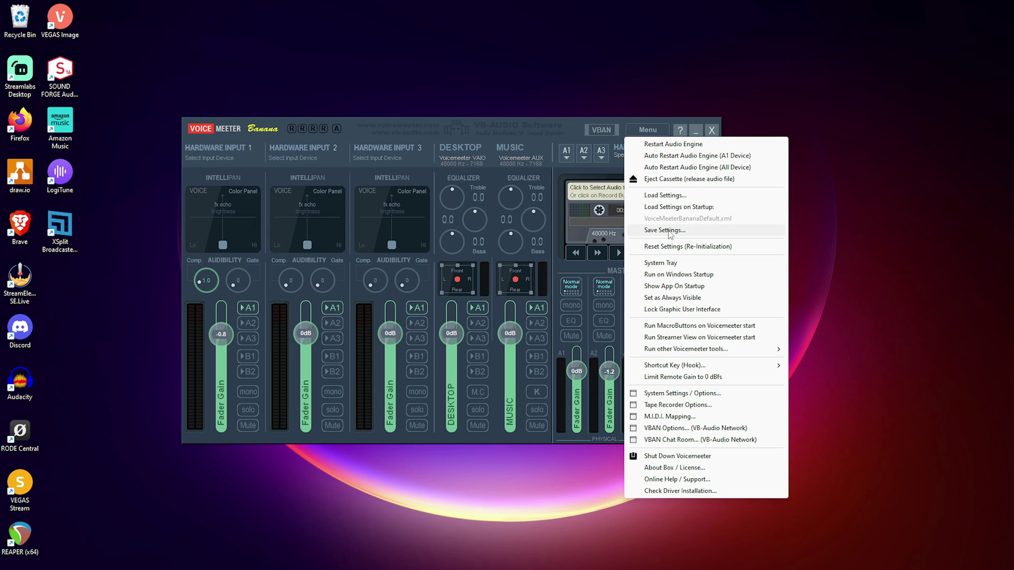
{"action": "left_click", "coordinate": [657, 278]}
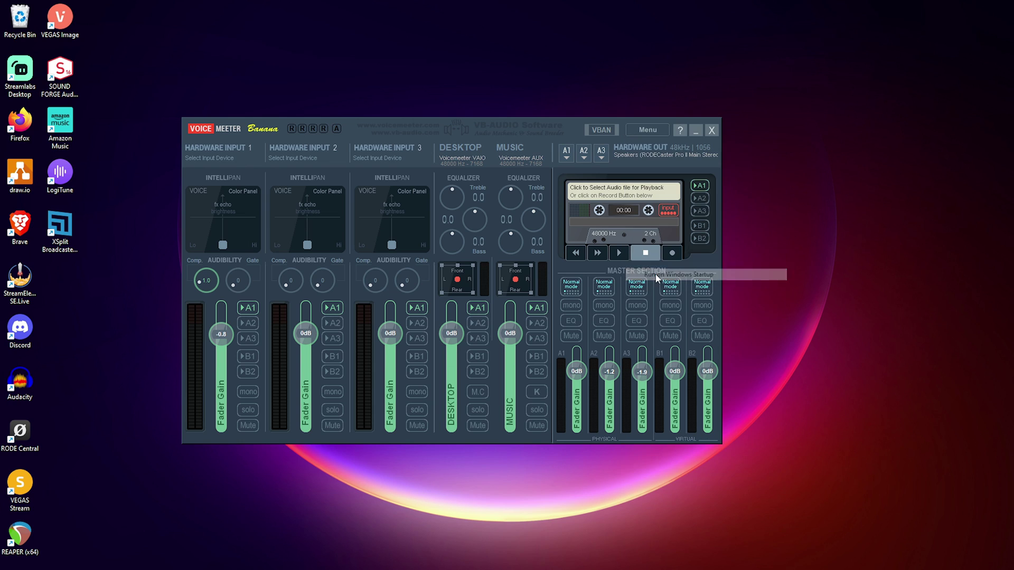
{"action": "left_click", "coordinate": [645, 132]}
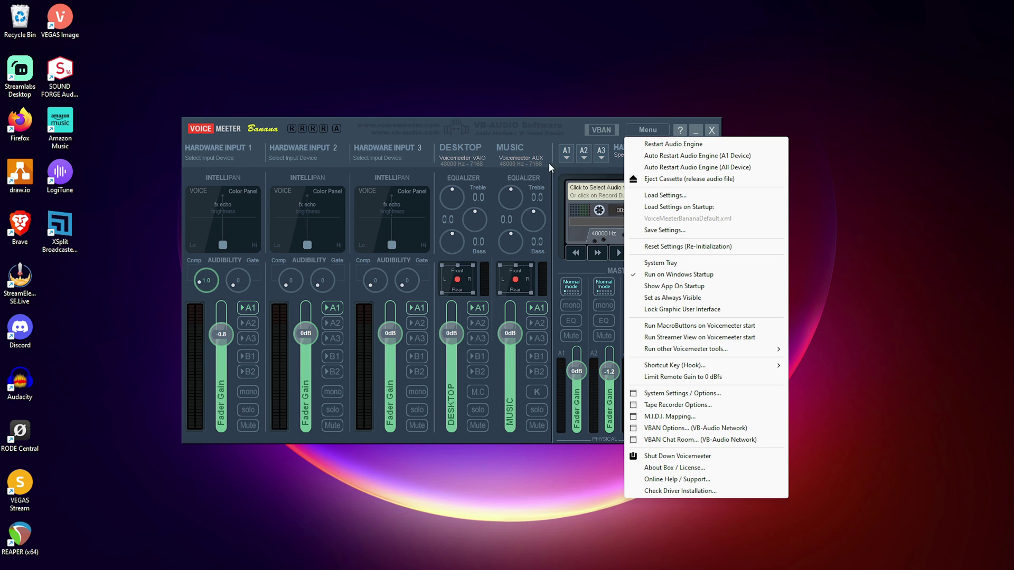
{"action": "left_click", "coordinate": [663, 262]}
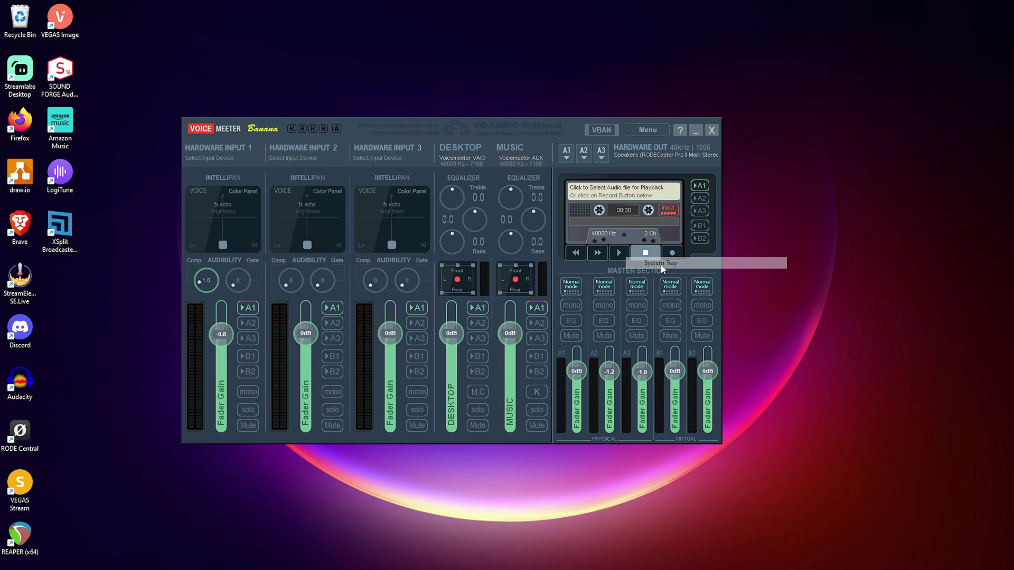
{"action": "left_click", "coordinate": [651, 131]}
{"action": "left_click_drag", "start_coordinate": [485, 168], "coordinate": [461, 138]}
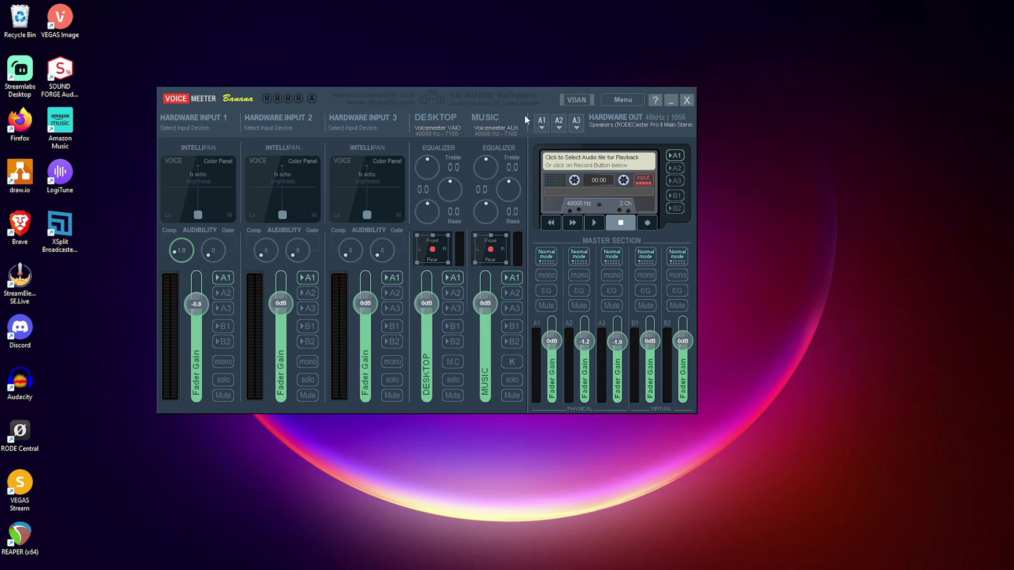
{"action": "left_click", "coordinate": [541, 126]}
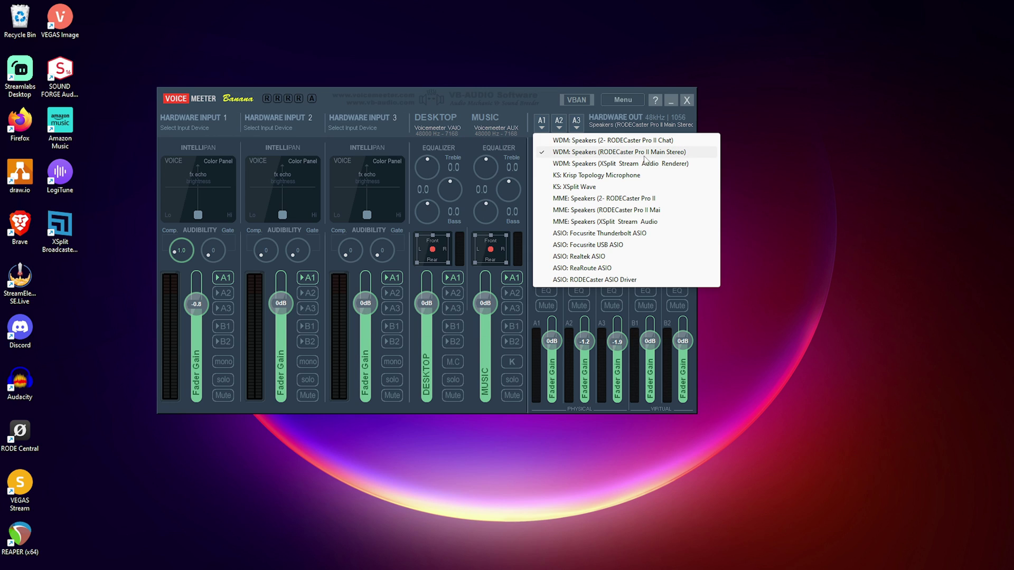
{"action": "left_click", "coordinate": [498, 101]}
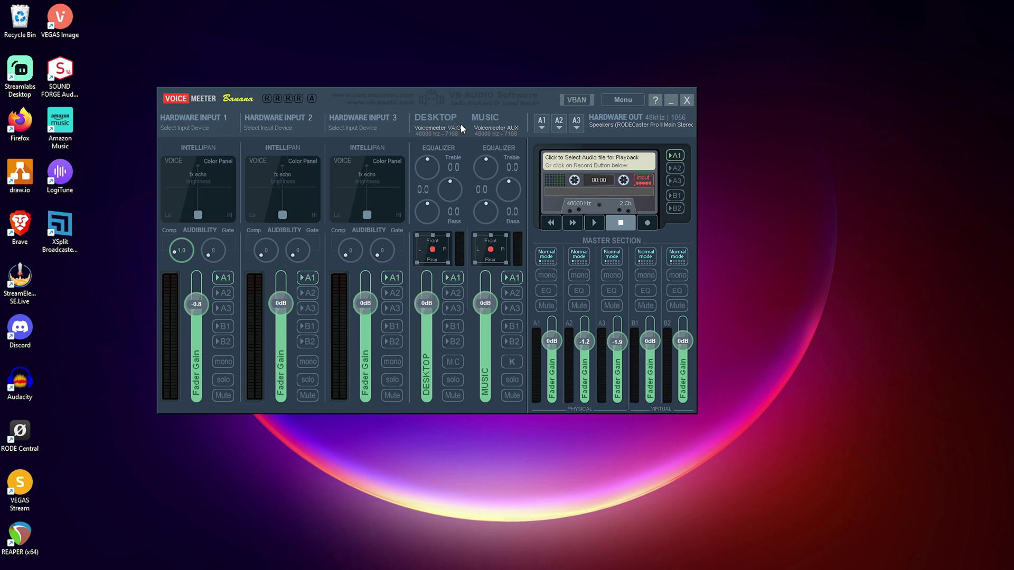
- Keep the MUSIC and DESKTOP strip names unchanged, then minimize the Voicemeeter mixer
{"action": "double_click", "coordinate": [491, 117]}
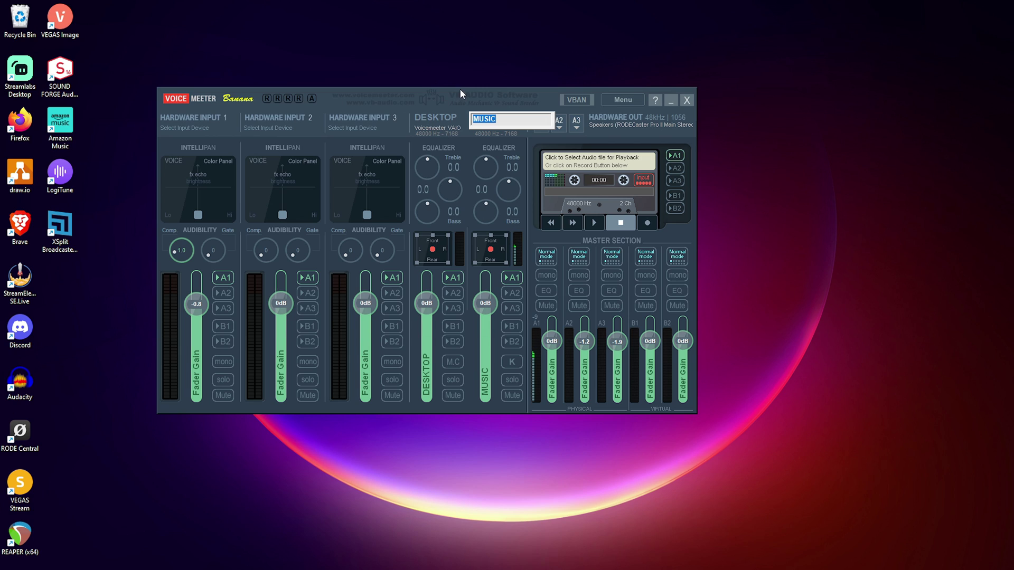
{"action": "key", "text": "Return"}
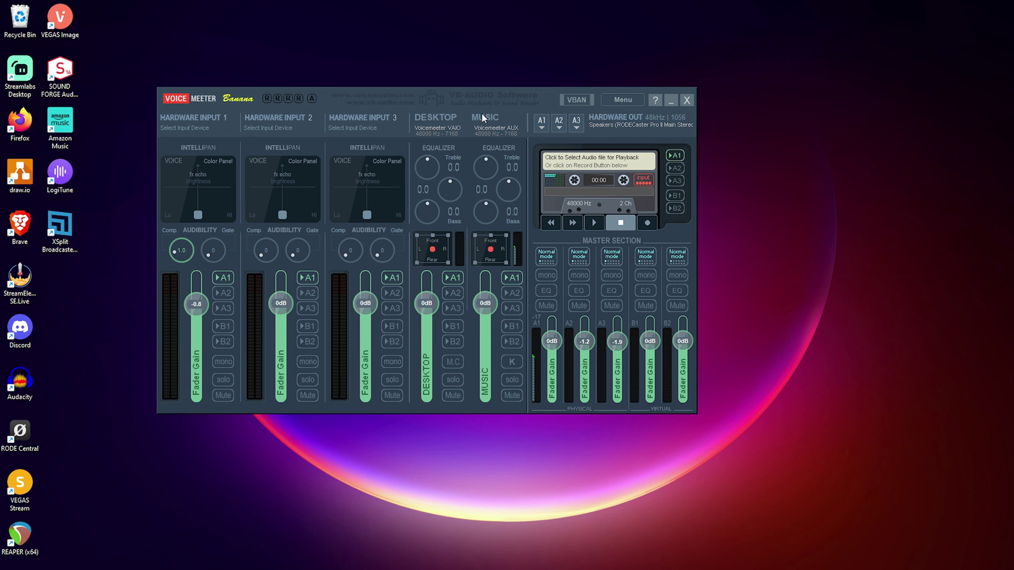
{"action": "double_click", "coordinate": [439, 121]}
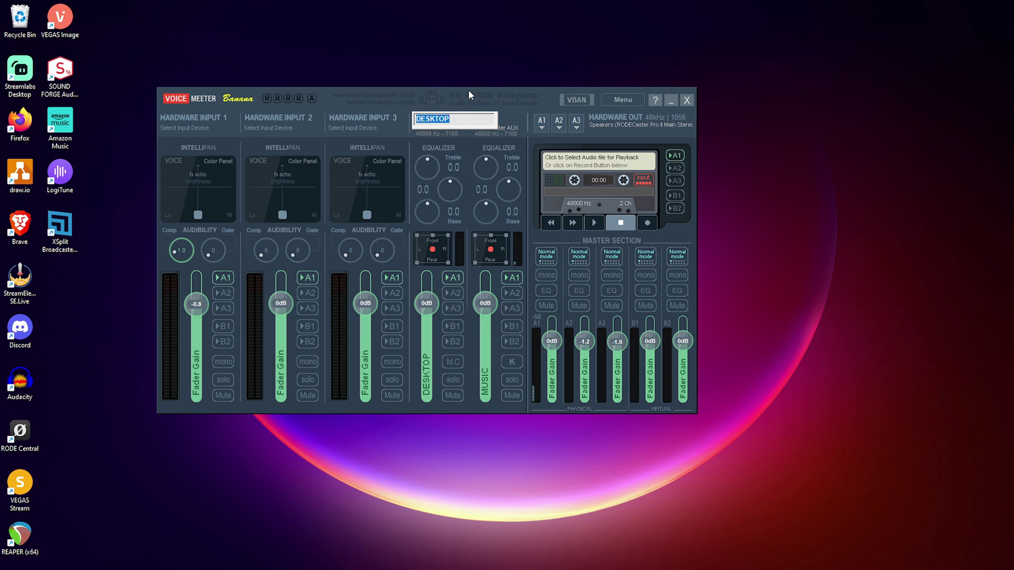
{"action": "key", "text": "Return"}
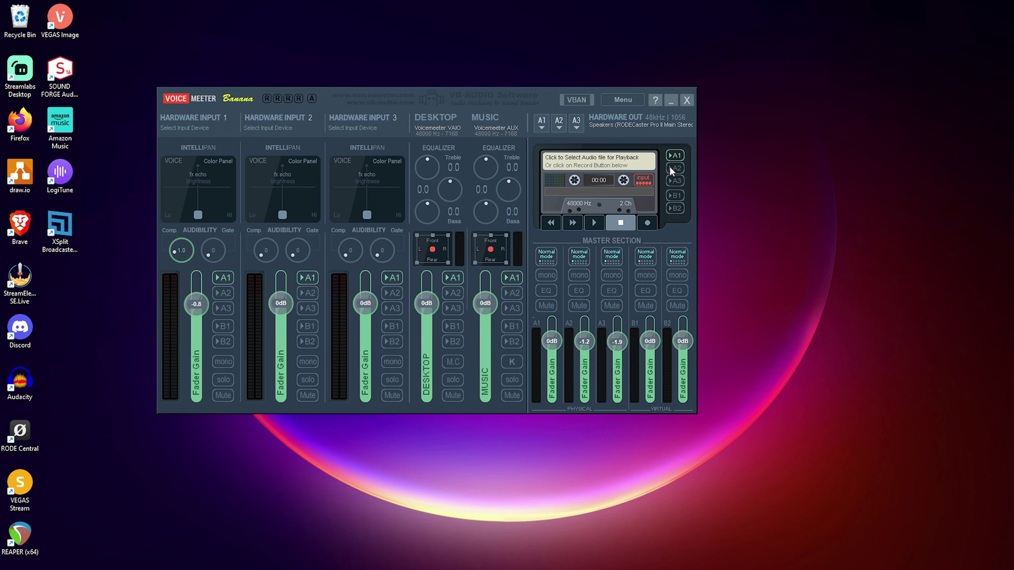
{"action": "left_click", "coordinate": [671, 100]}
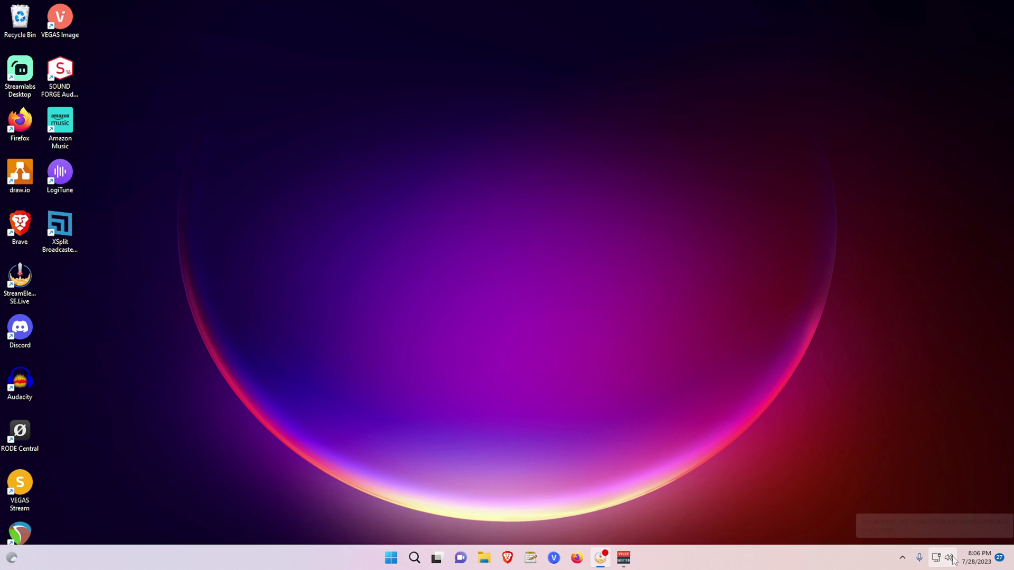
- Set Windows' default sound output to VoiceMeeter Input in Quick Settings
{"action": "left_click", "coordinate": [951, 559]}
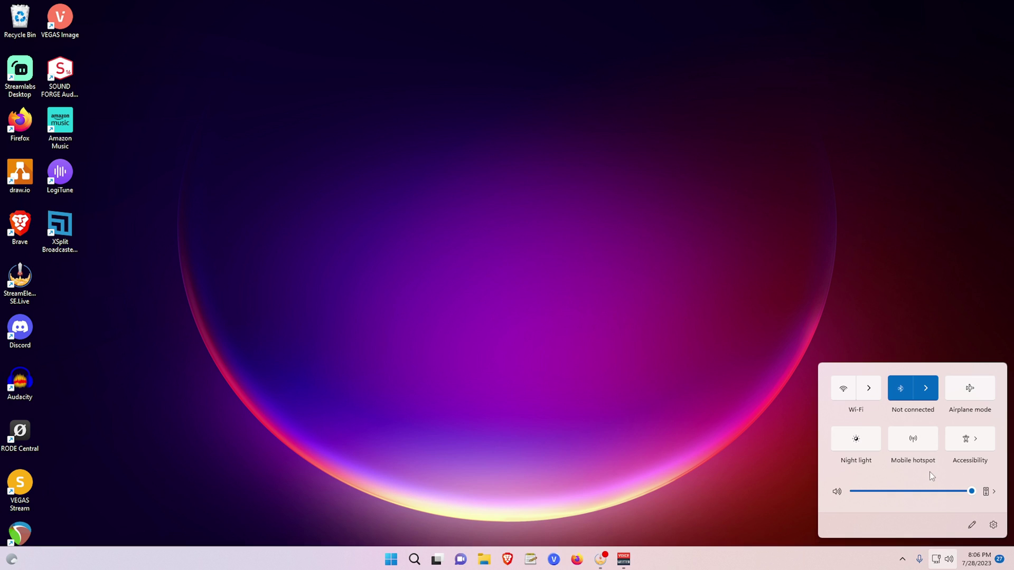
{"action": "left_click", "coordinate": [988, 491]}
{"action": "left_click", "coordinate": [904, 466]}
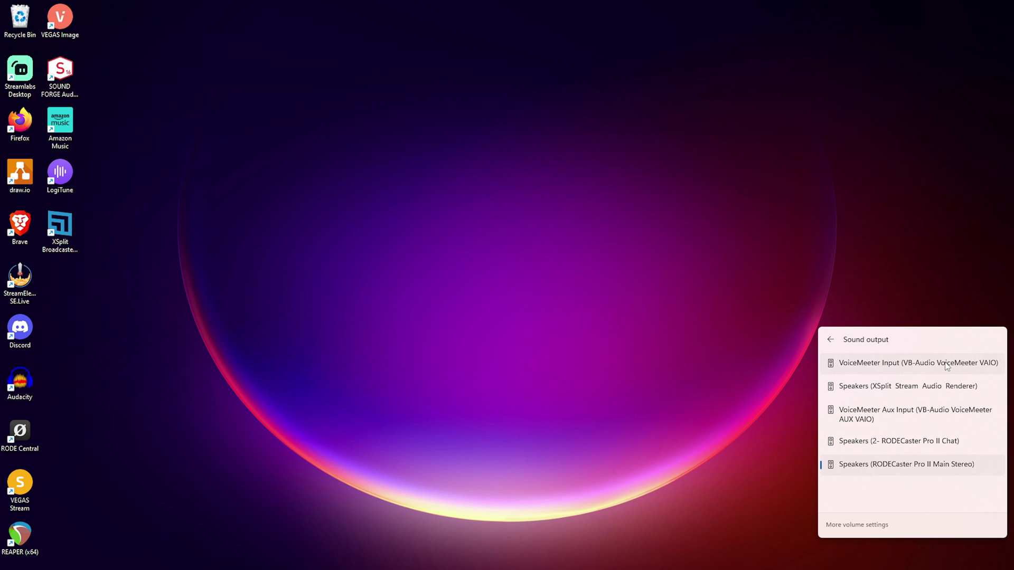
{"action": "left_click", "coordinate": [962, 365]}
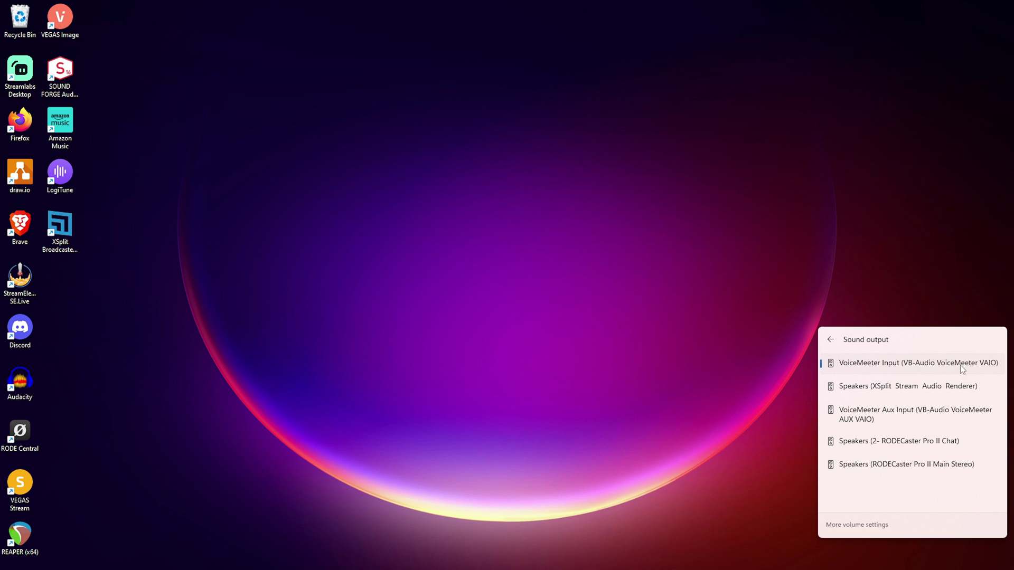
{"action": "left_click", "coordinate": [750, 395]}
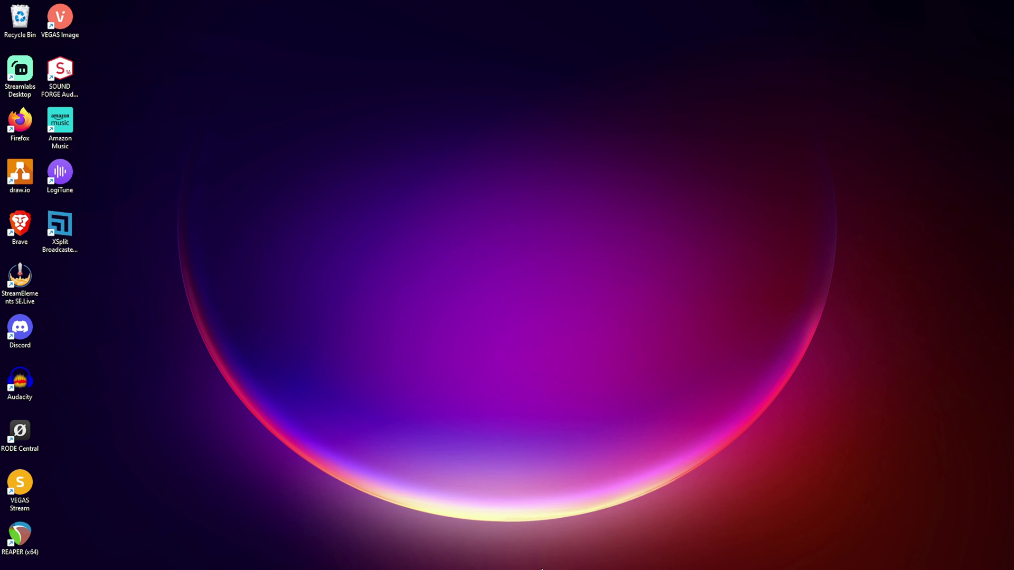
- Reopen the Voicemeeter Banana mixer from the hidden tray icons
{"action": "mouse_move", "coordinate": [554, 562]}
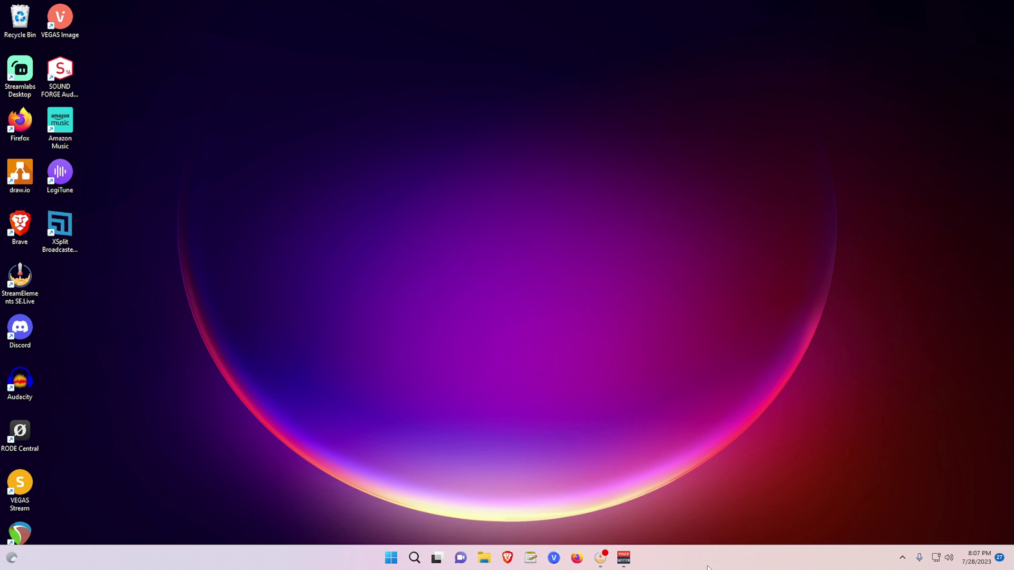
{"action": "left_click", "coordinate": [901, 558]}
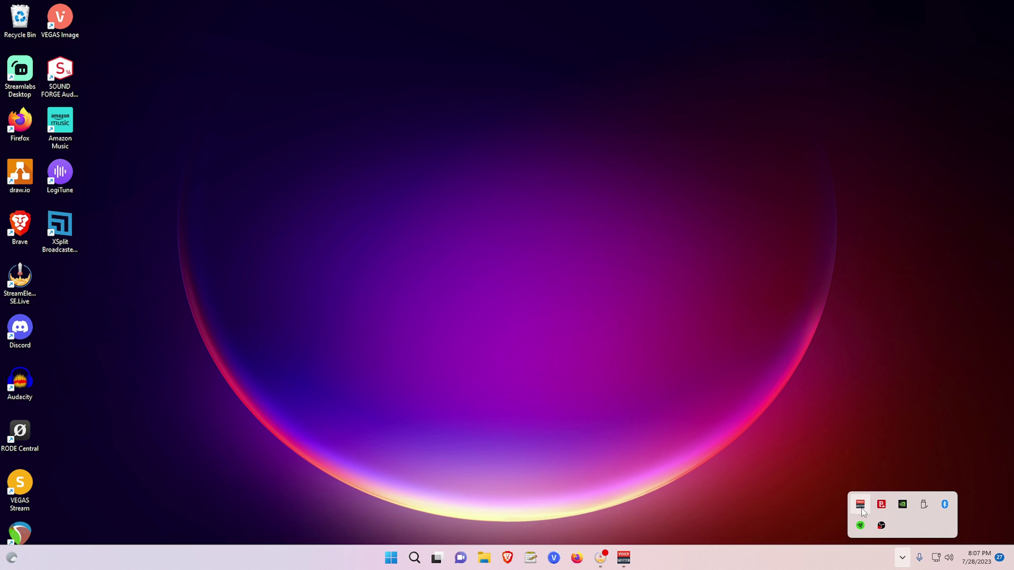
{"action": "left_click", "coordinate": [862, 507]}
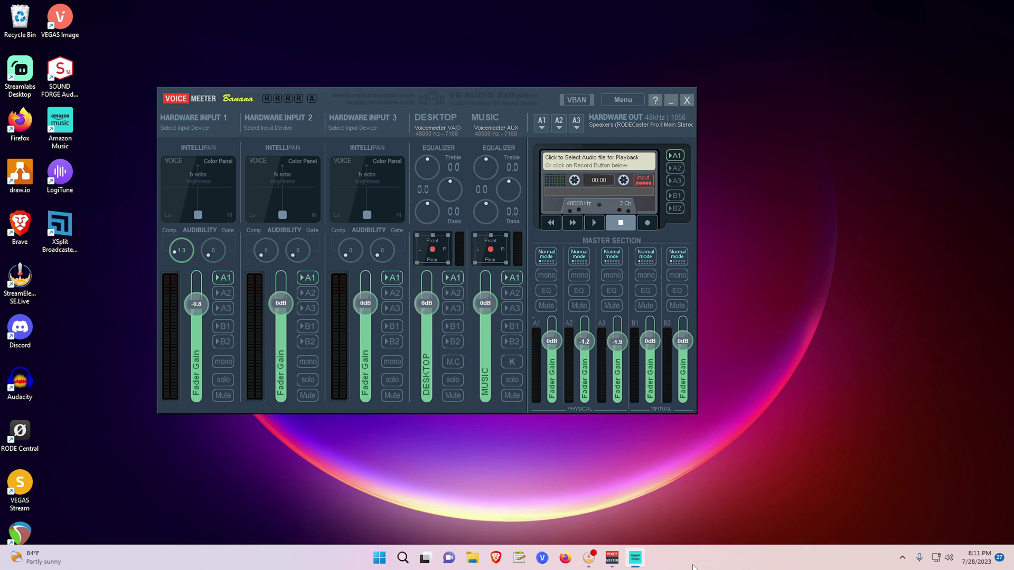
- Confirm Amazon Music plays to VoiceMeeter Aux Input, then return to OBS Studio
{"action": "left_click", "coordinate": [639, 557]}
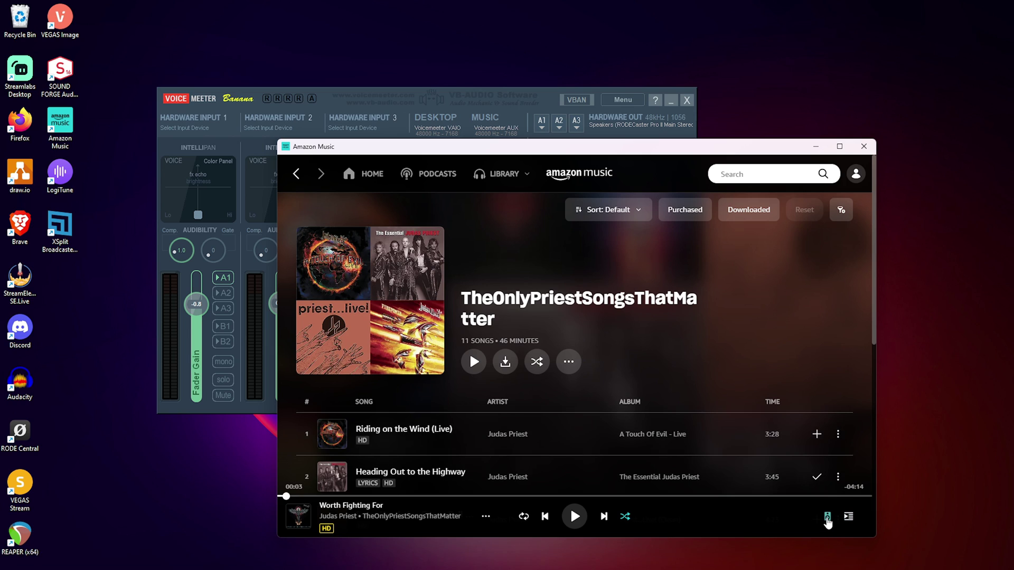
{"action": "left_click", "coordinate": [825, 517]}
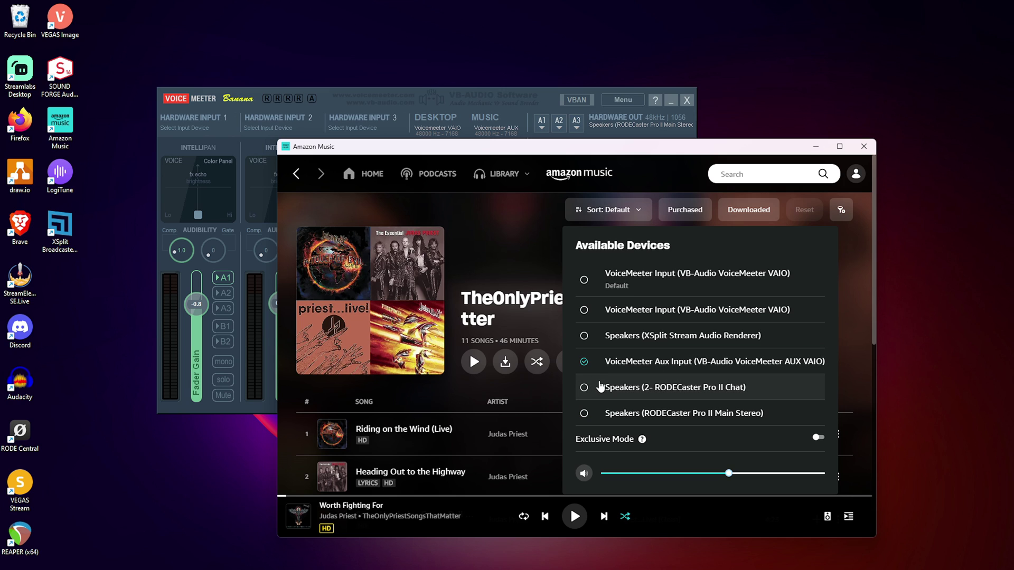
{"action": "left_click", "coordinate": [708, 512]}
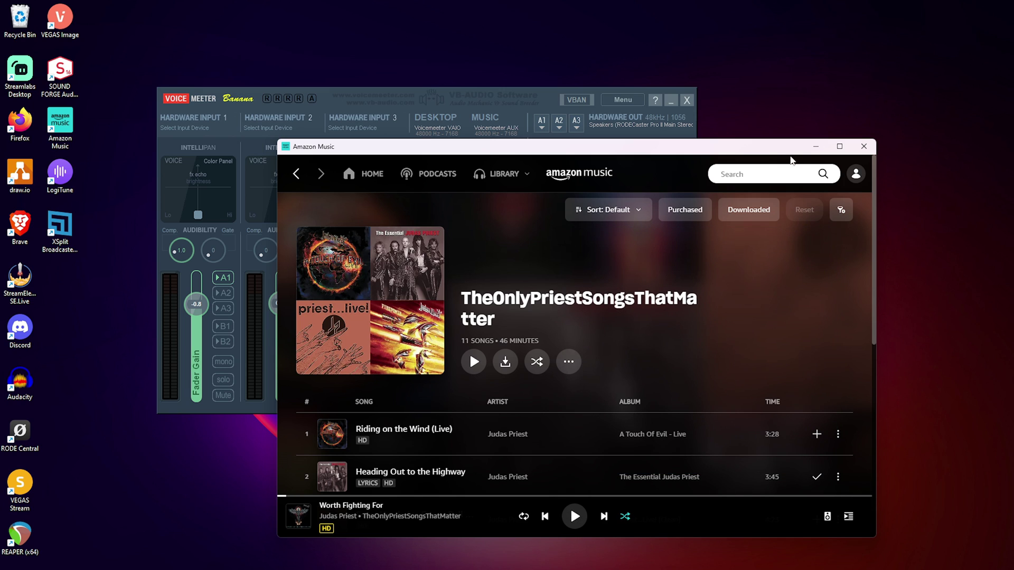
{"action": "left_click", "coordinate": [527, 93]}
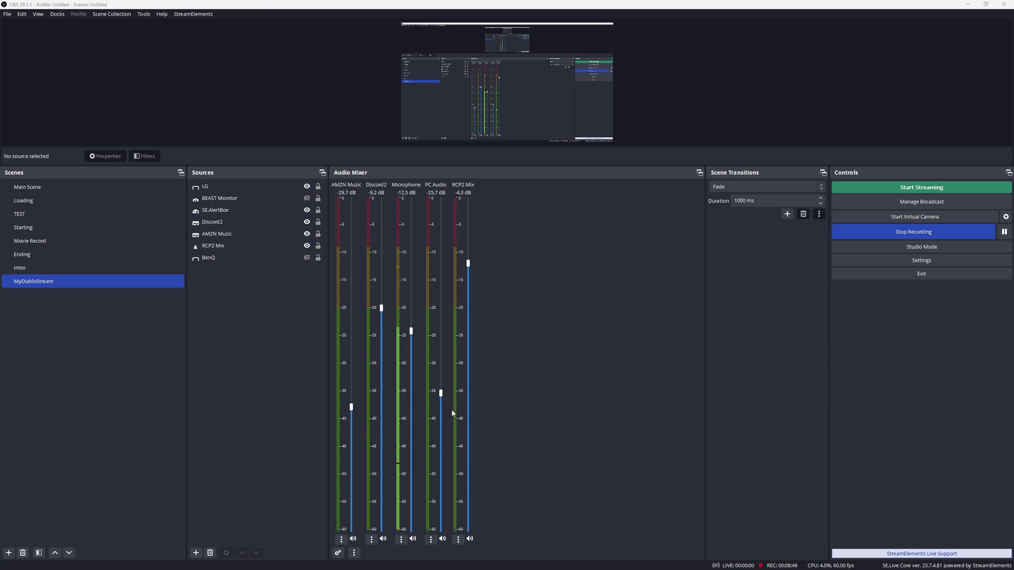
- Raise the PC Audio fader to -10.4 dB and AMZN Muzic to -13.9 dB
{"action": "left_click", "coordinate": [442, 393]}
{"action": "left_click_drag", "start_coordinate": [441, 393], "coordinate": [445, 315]}
{"action": "left_click_drag", "start_coordinate": [351, 407], "coordinate": [352, 381]}
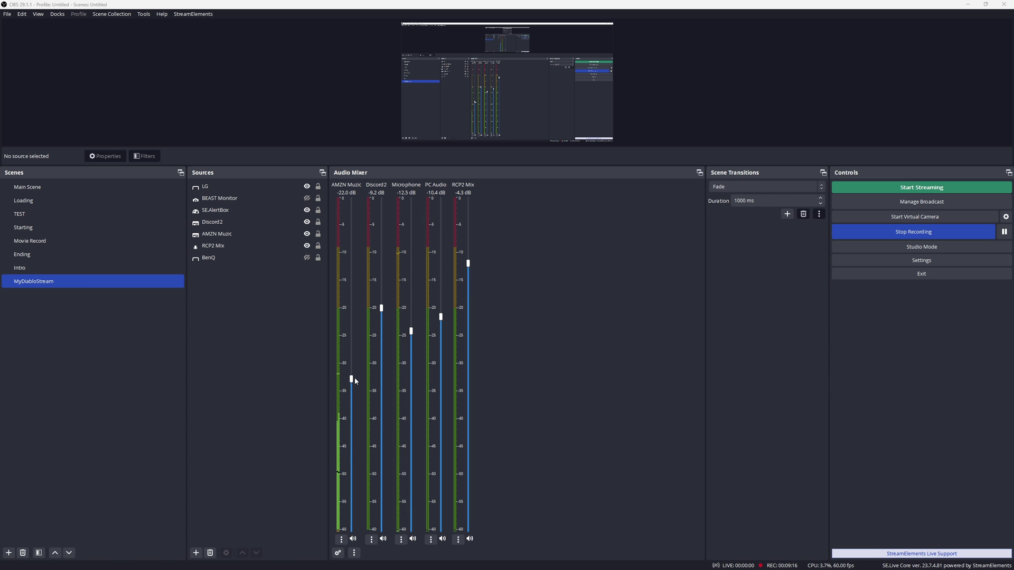
{"action": "left_click_drag", "start_coordinate": [355, 380], "coordinate": [353, 341]}
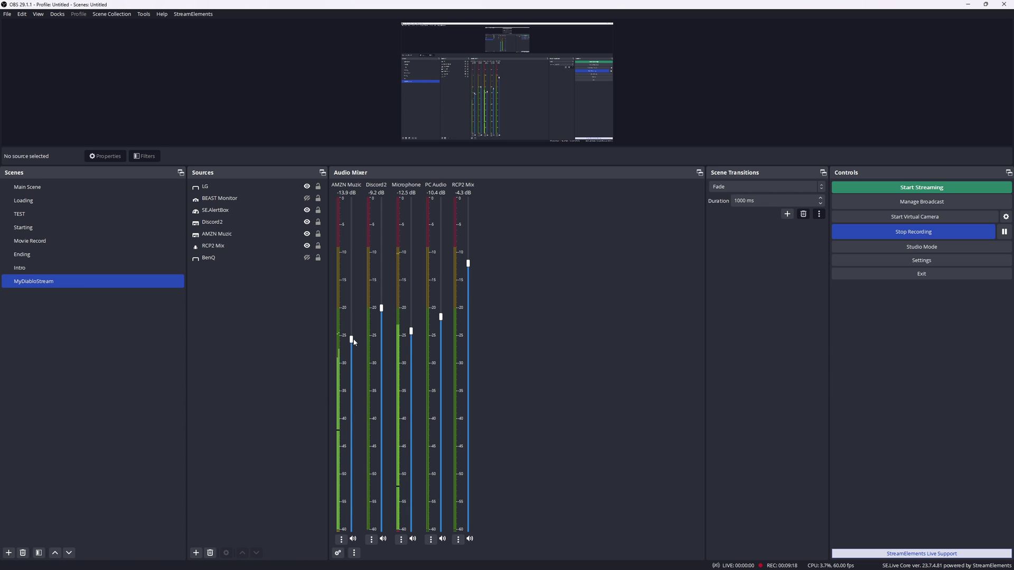